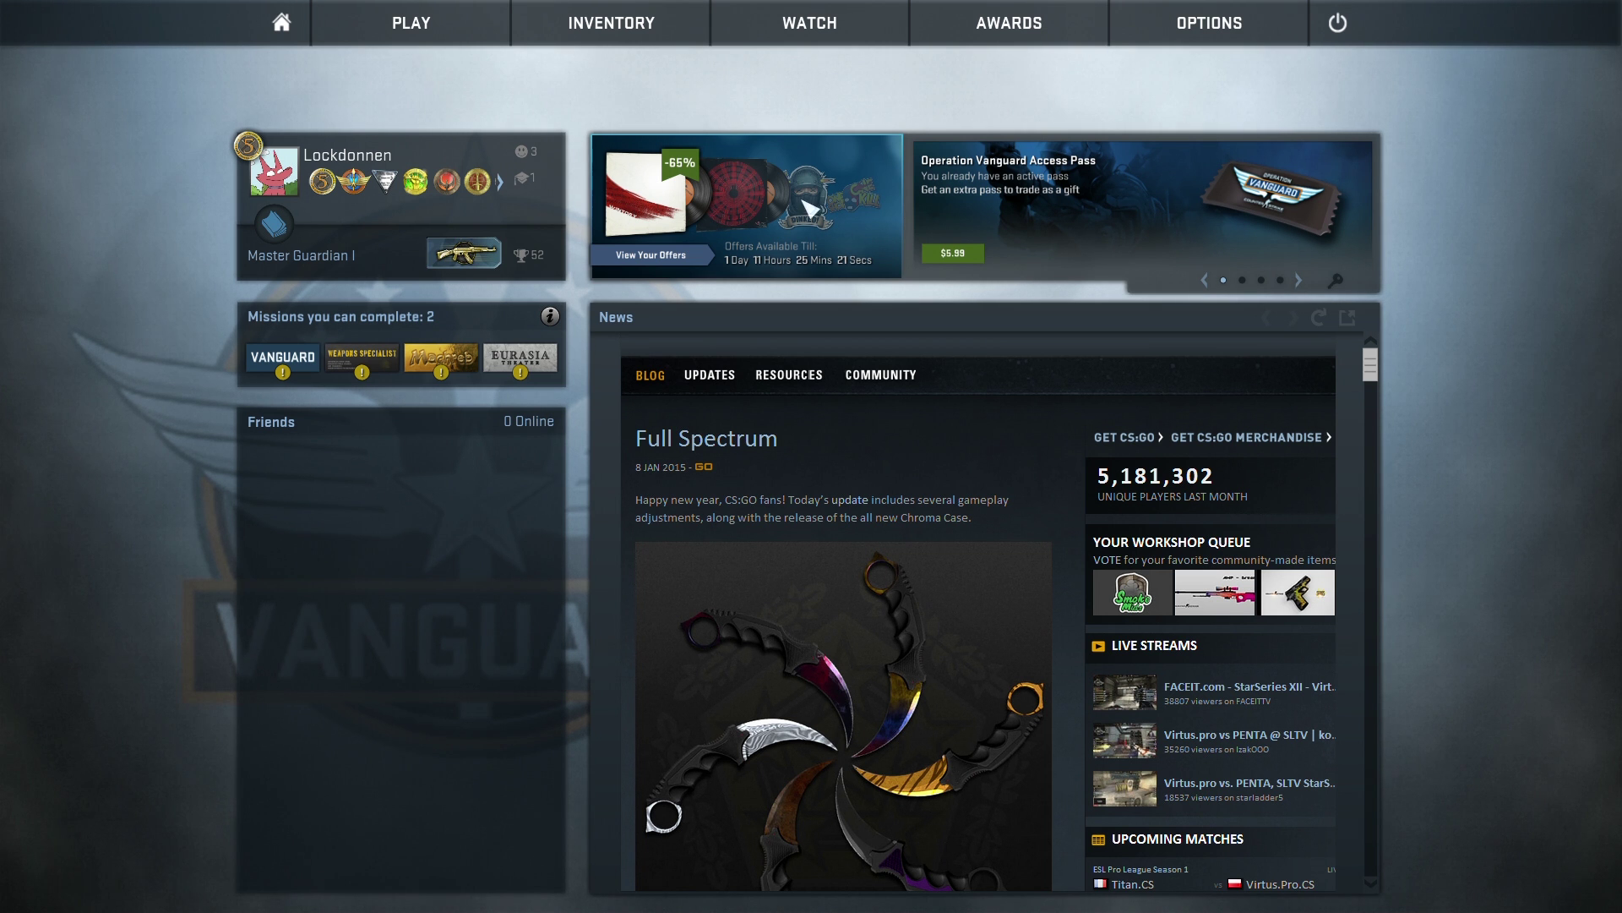
Launch an Offline With Bots Casual match on Dust II with Easy Bots
left_click(383, 216)
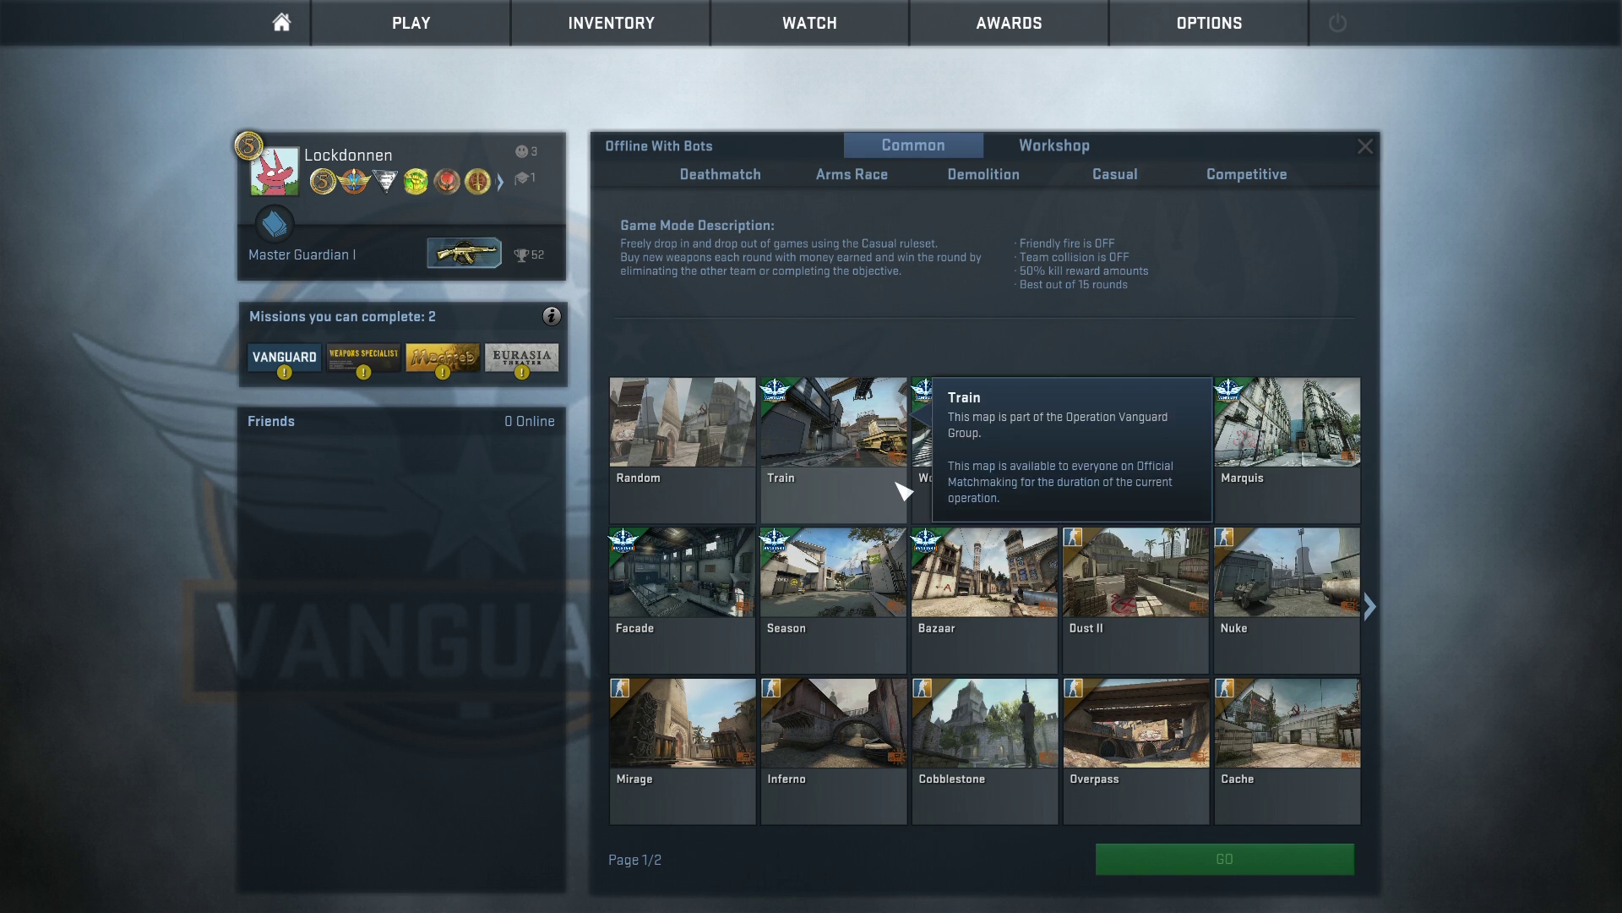
left_click(1132, 614)
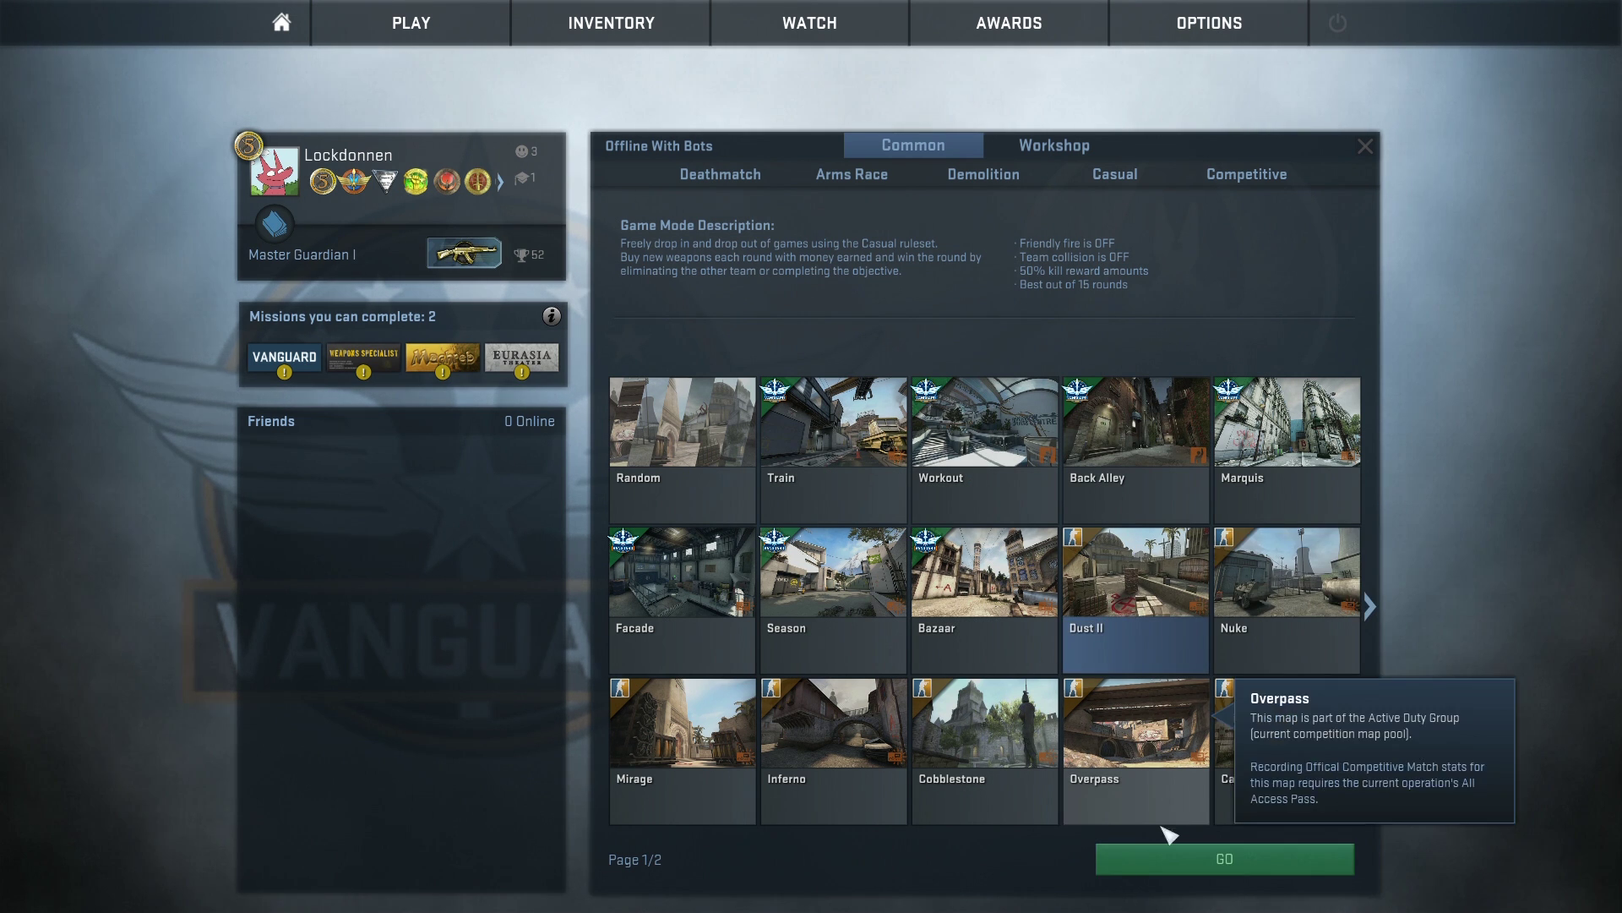
left_click(1197, 867)
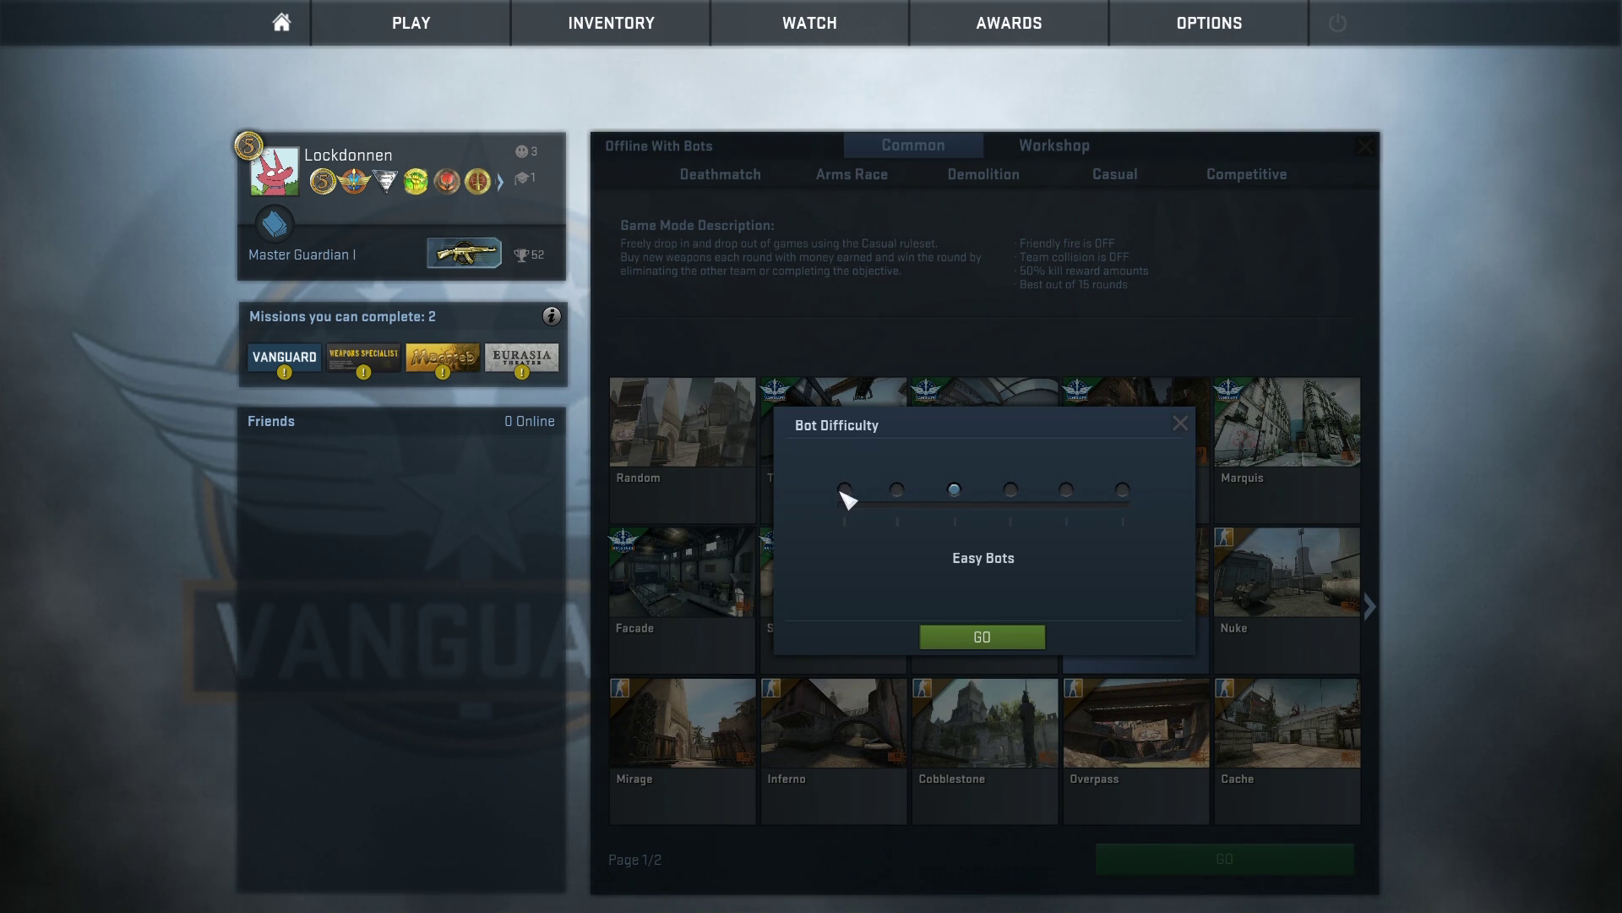
left_click(971, 637)
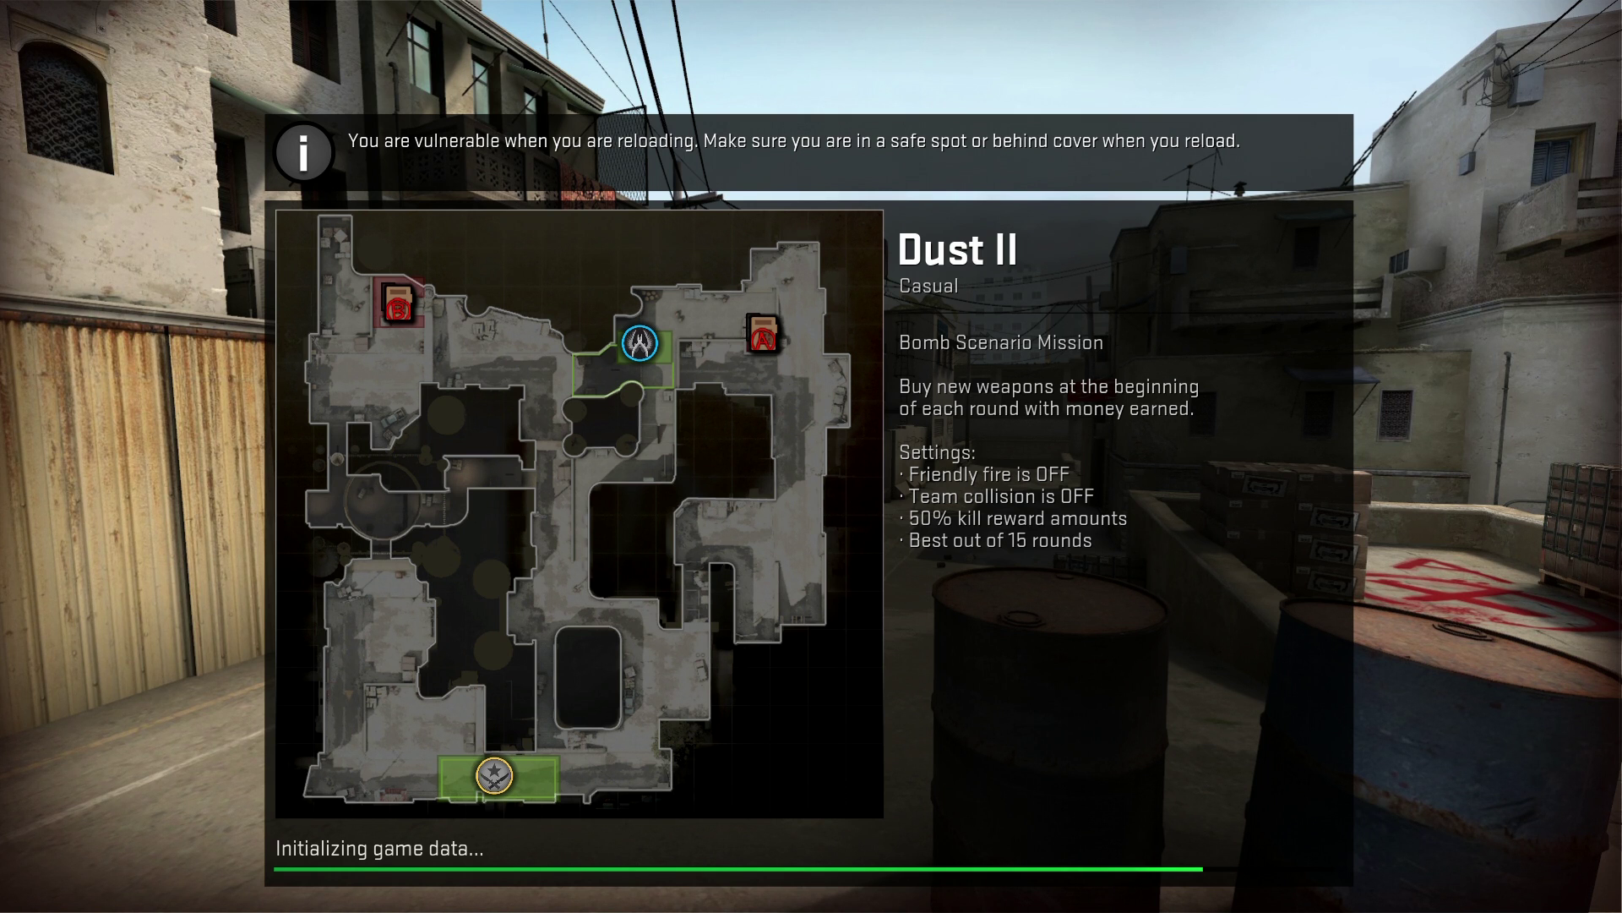
Leave the game for the overviews folder in Explorer and select cs_agency.txt
key("alt+Tab")
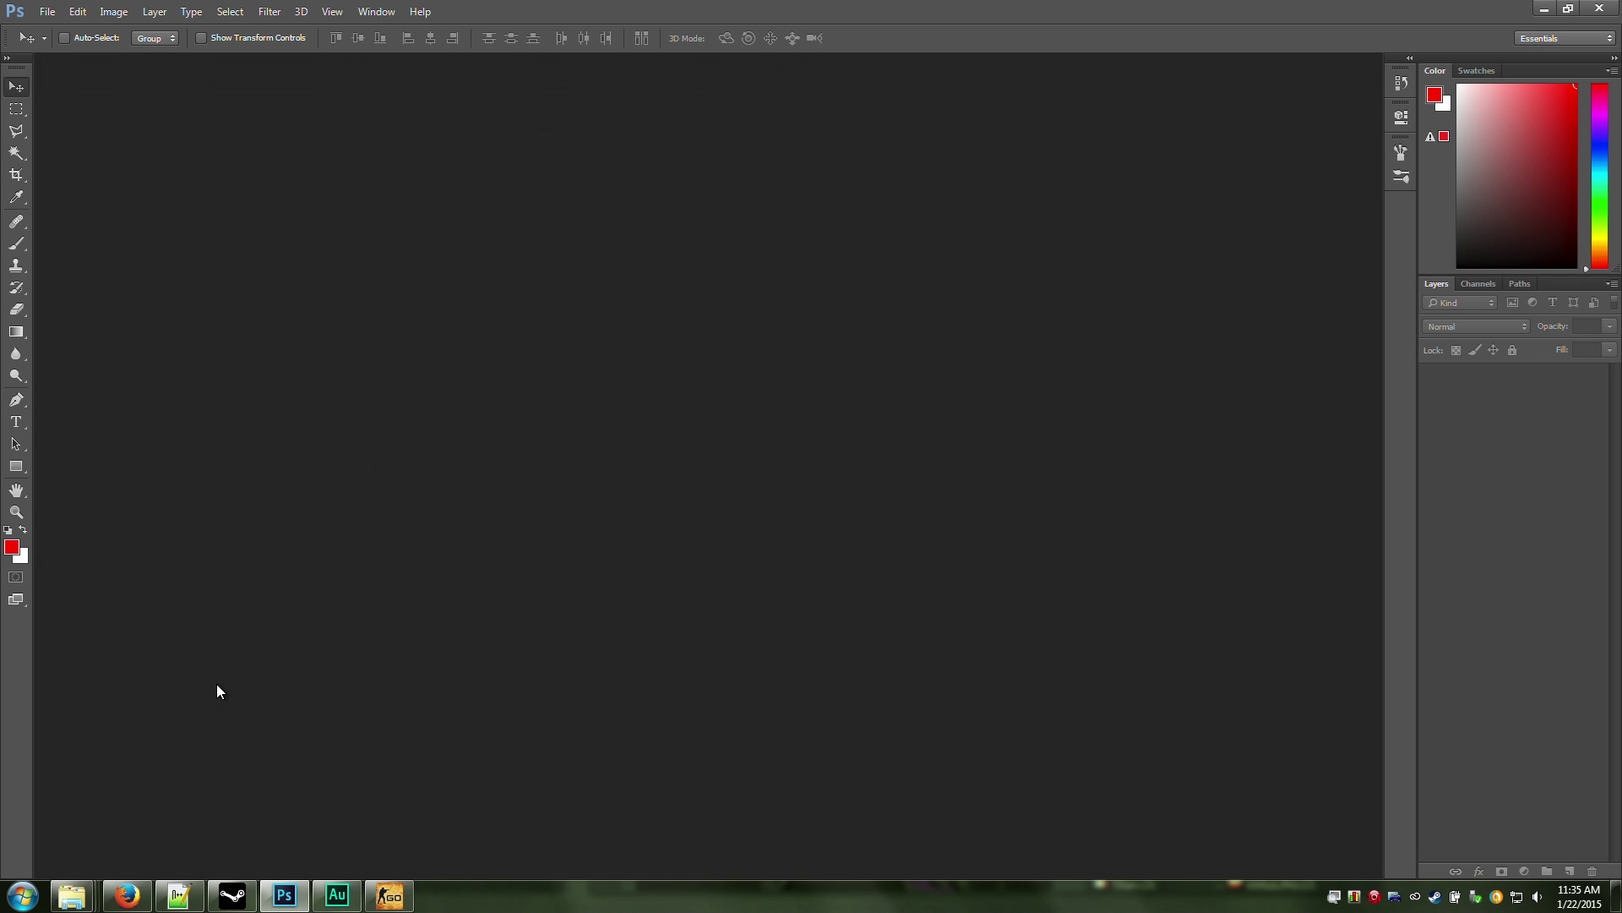
mouse_move(72, 896)
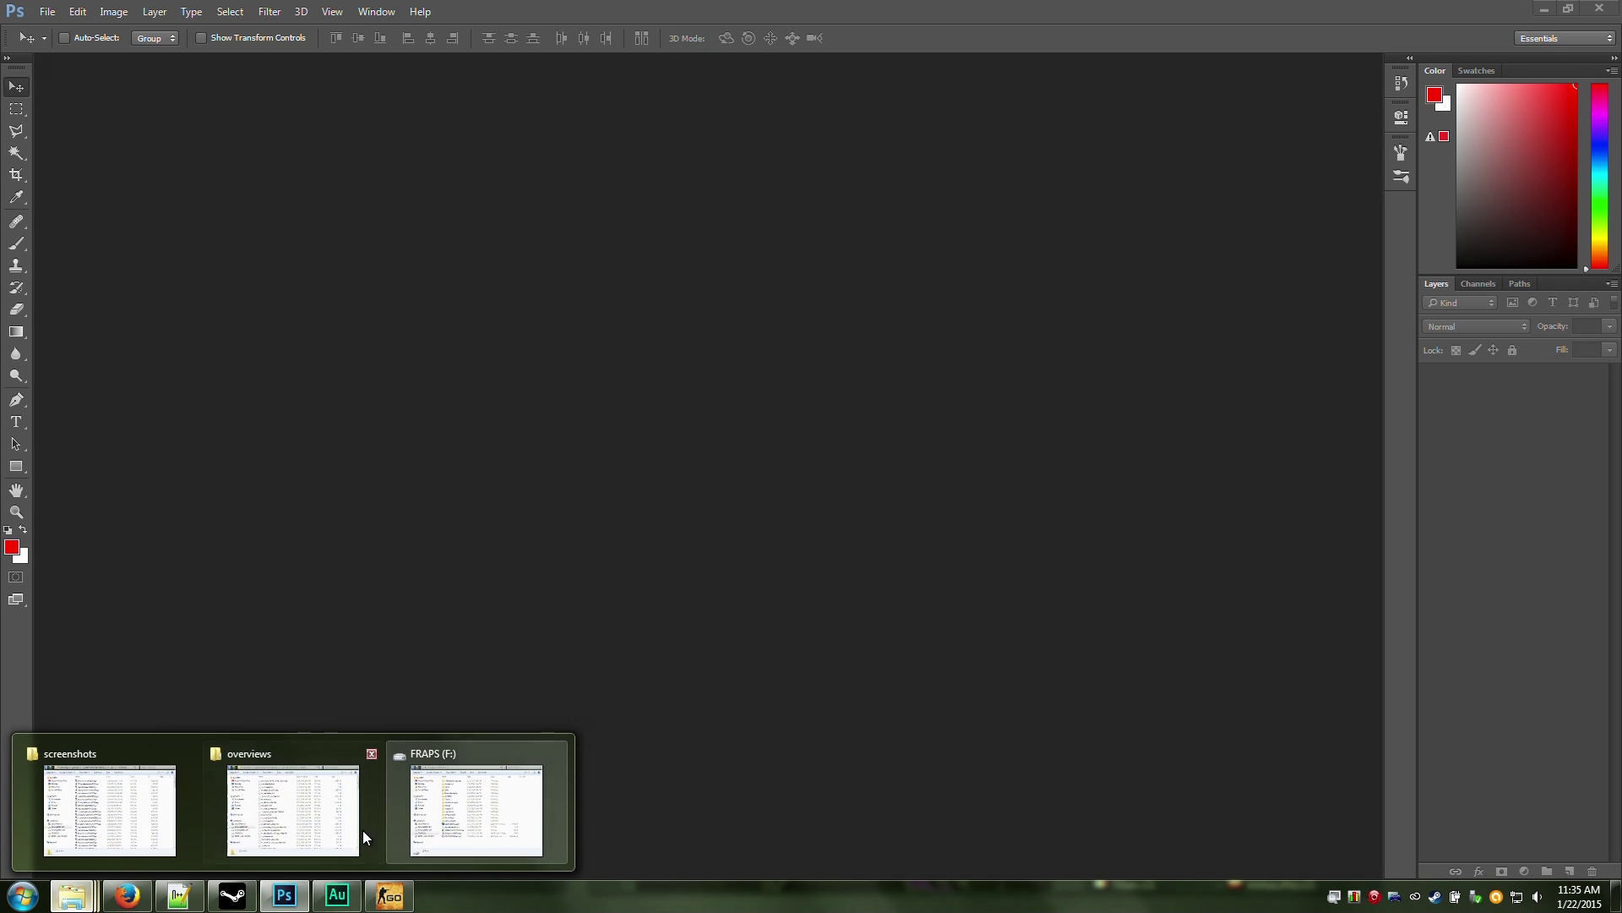
left_click(275, 804)
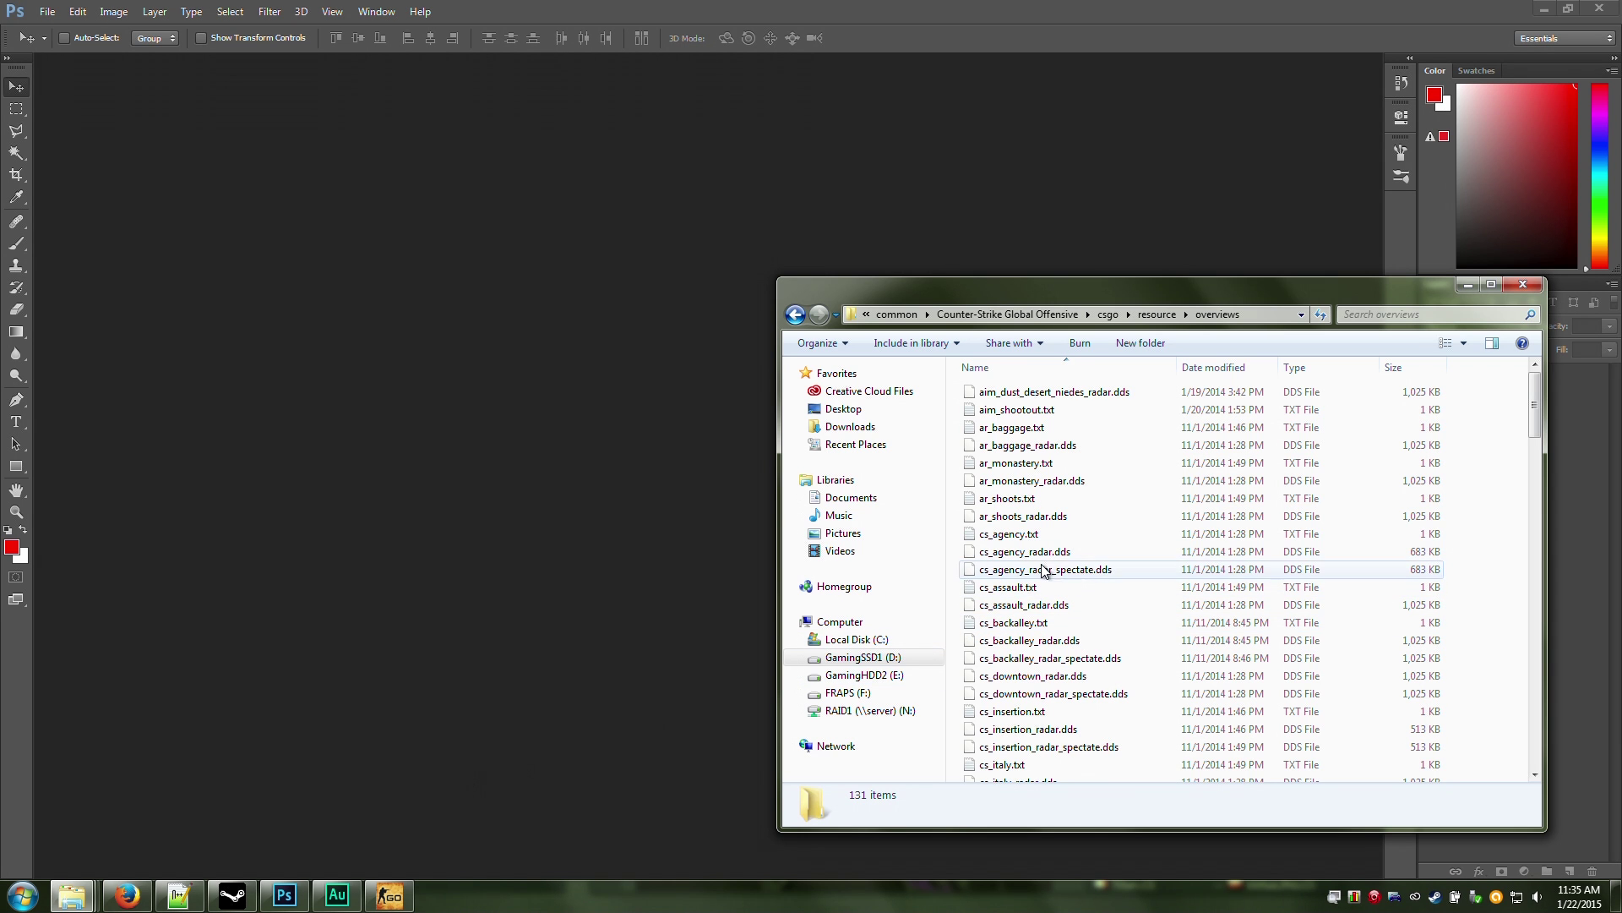
left_click(1024, 536)
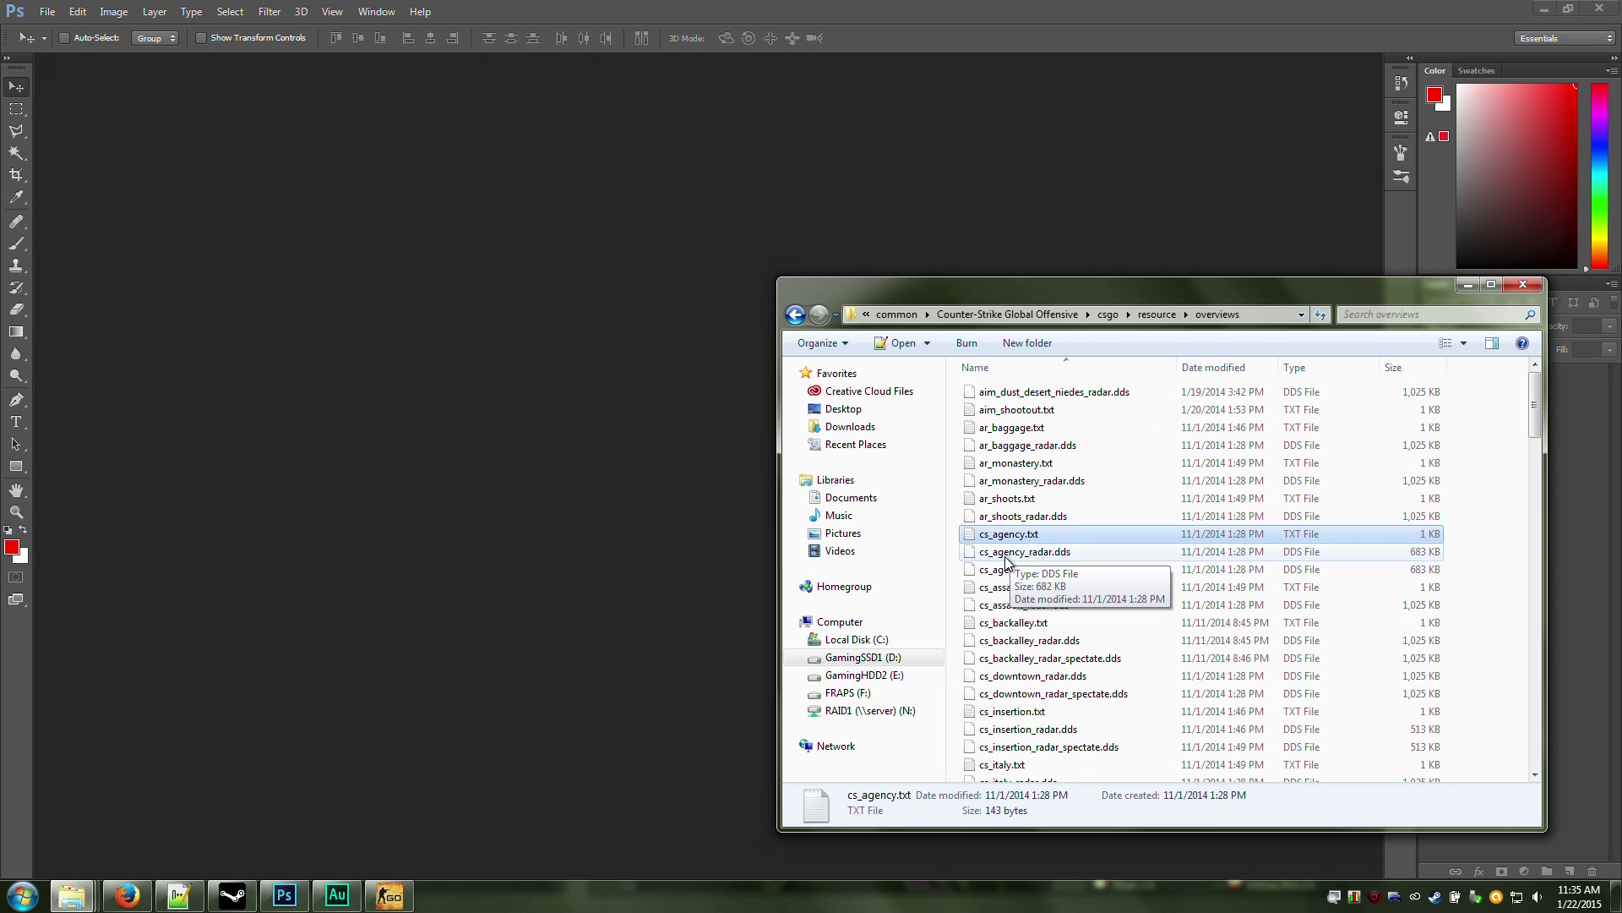
Show de_badresearch.txt in Notepad++ and inspect its coordinate lines 12–20
left_click(179, 895)
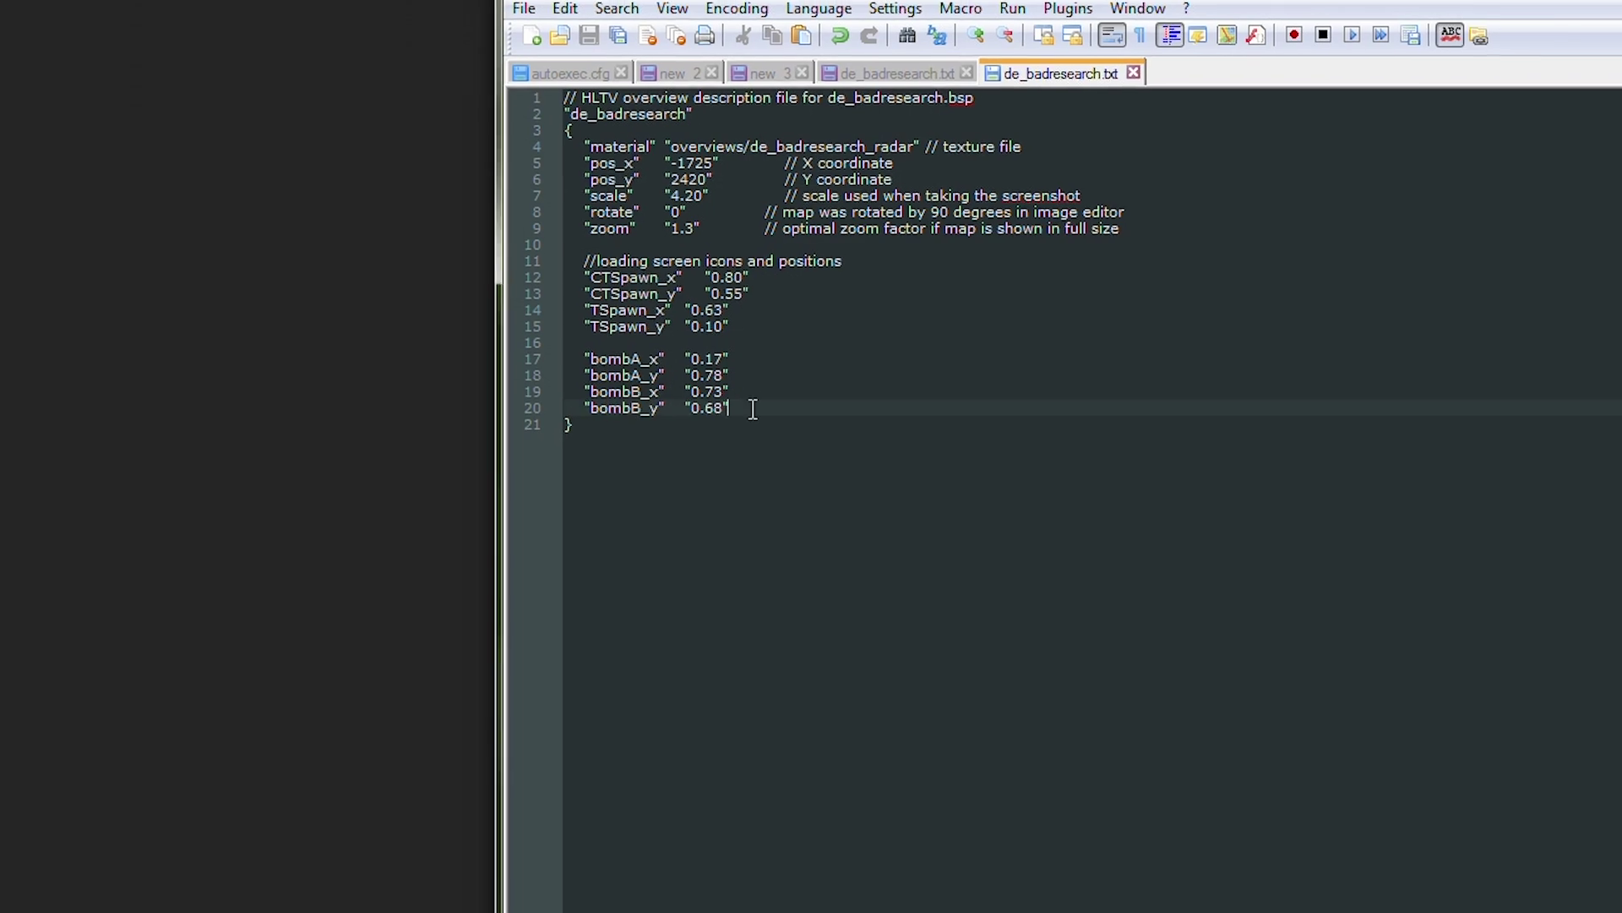
left_click_drag(751, 408, 565, 277)
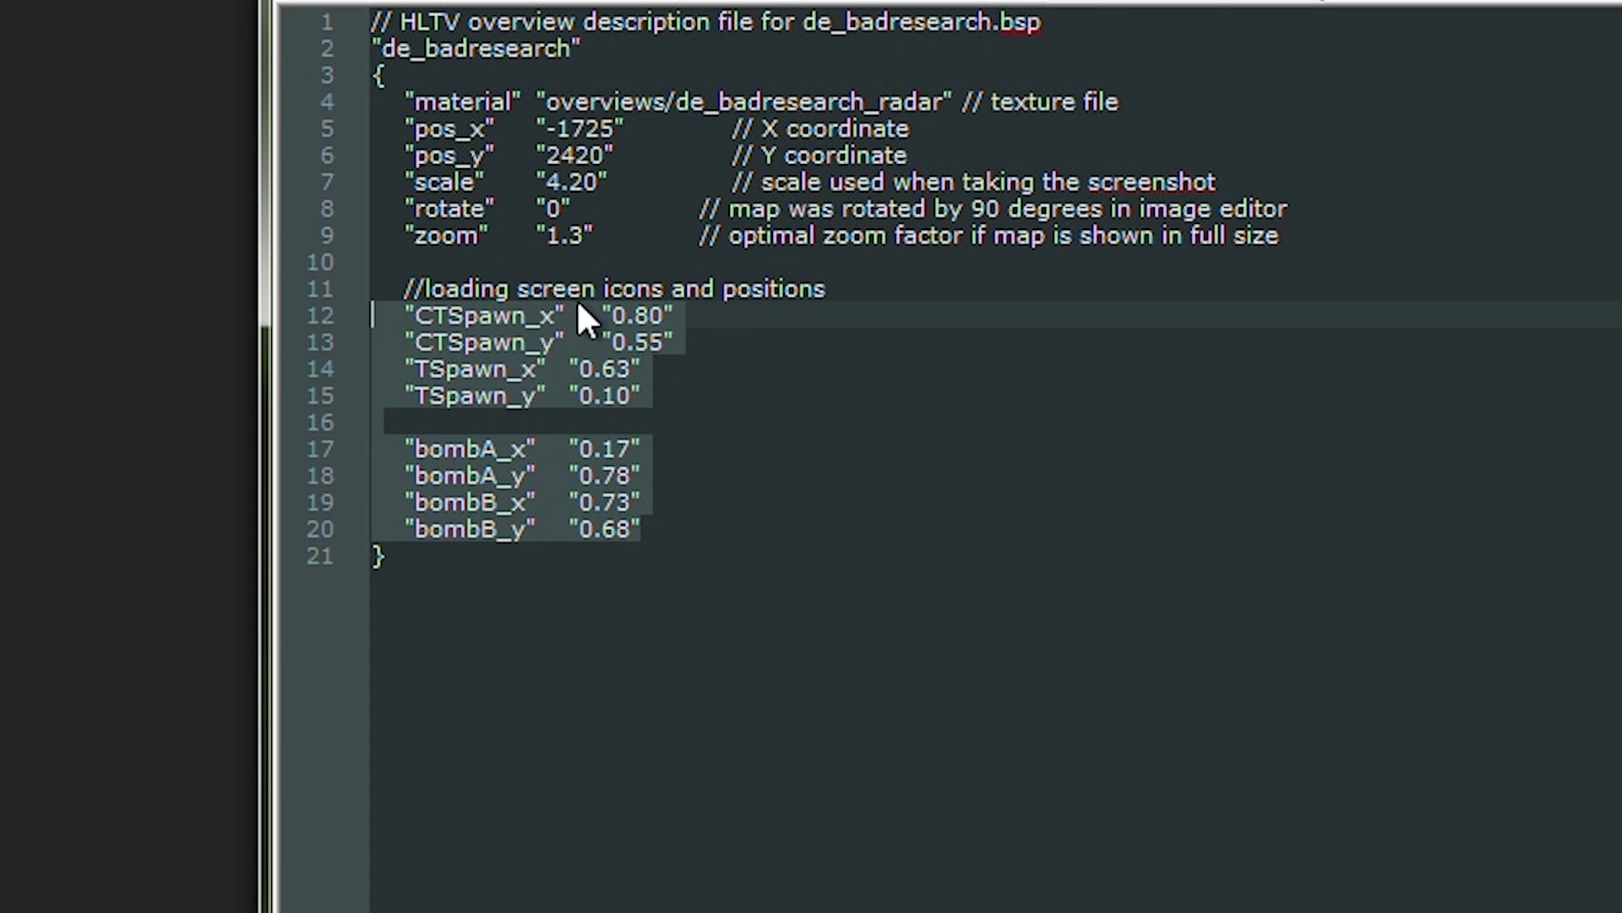
left_click(463, 342)
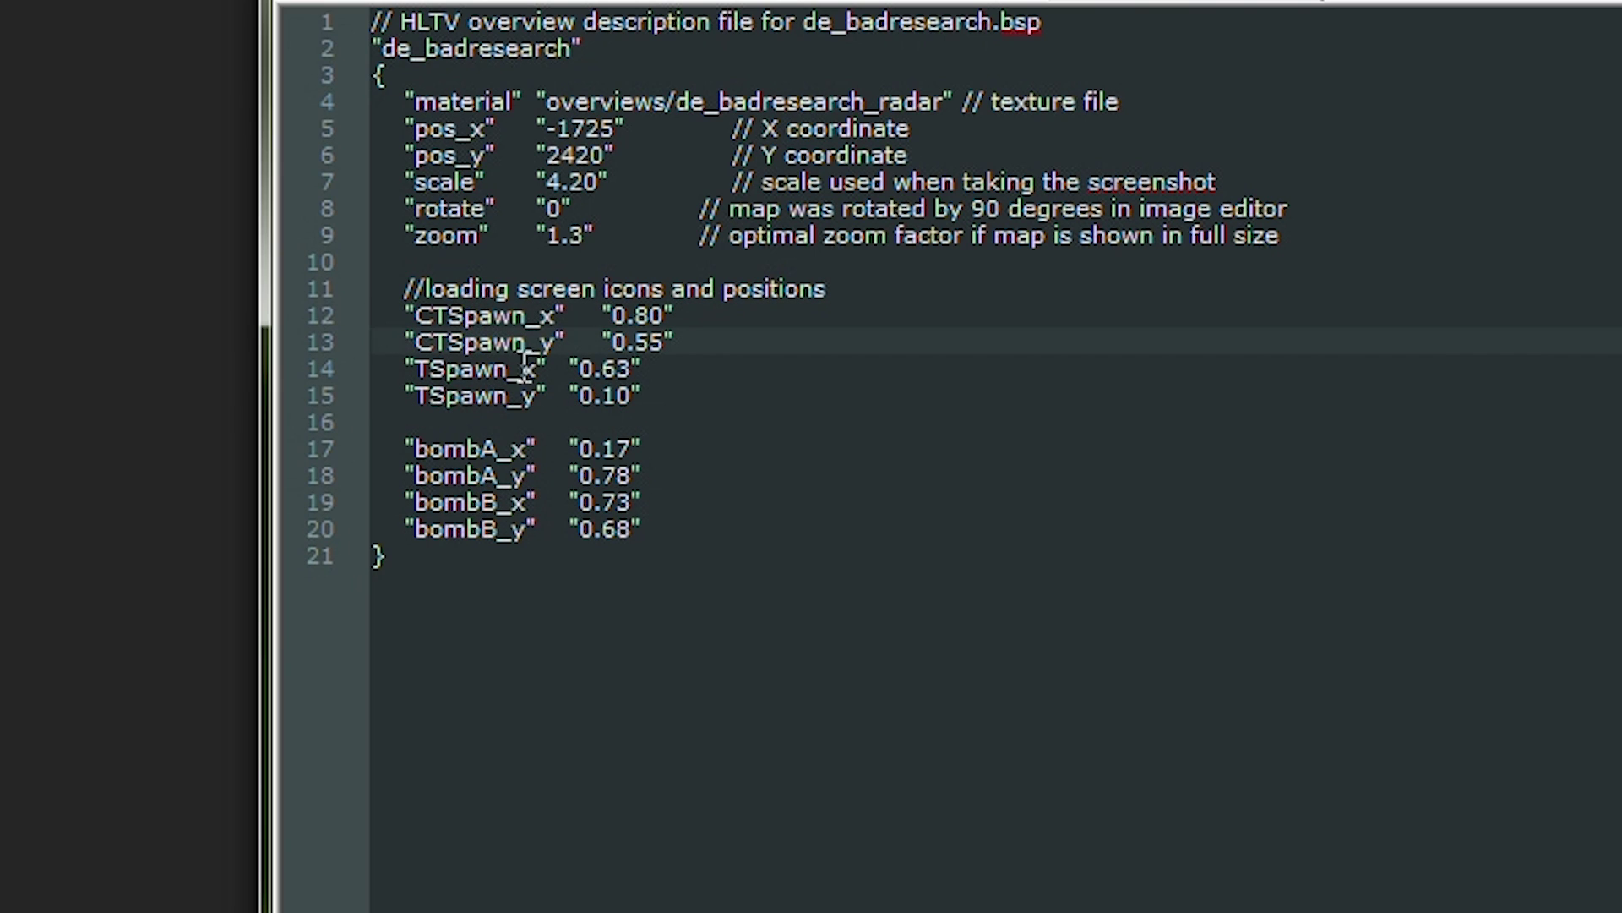
left_click_drag(736, 542, 465, 315)
left_click(604, 394)
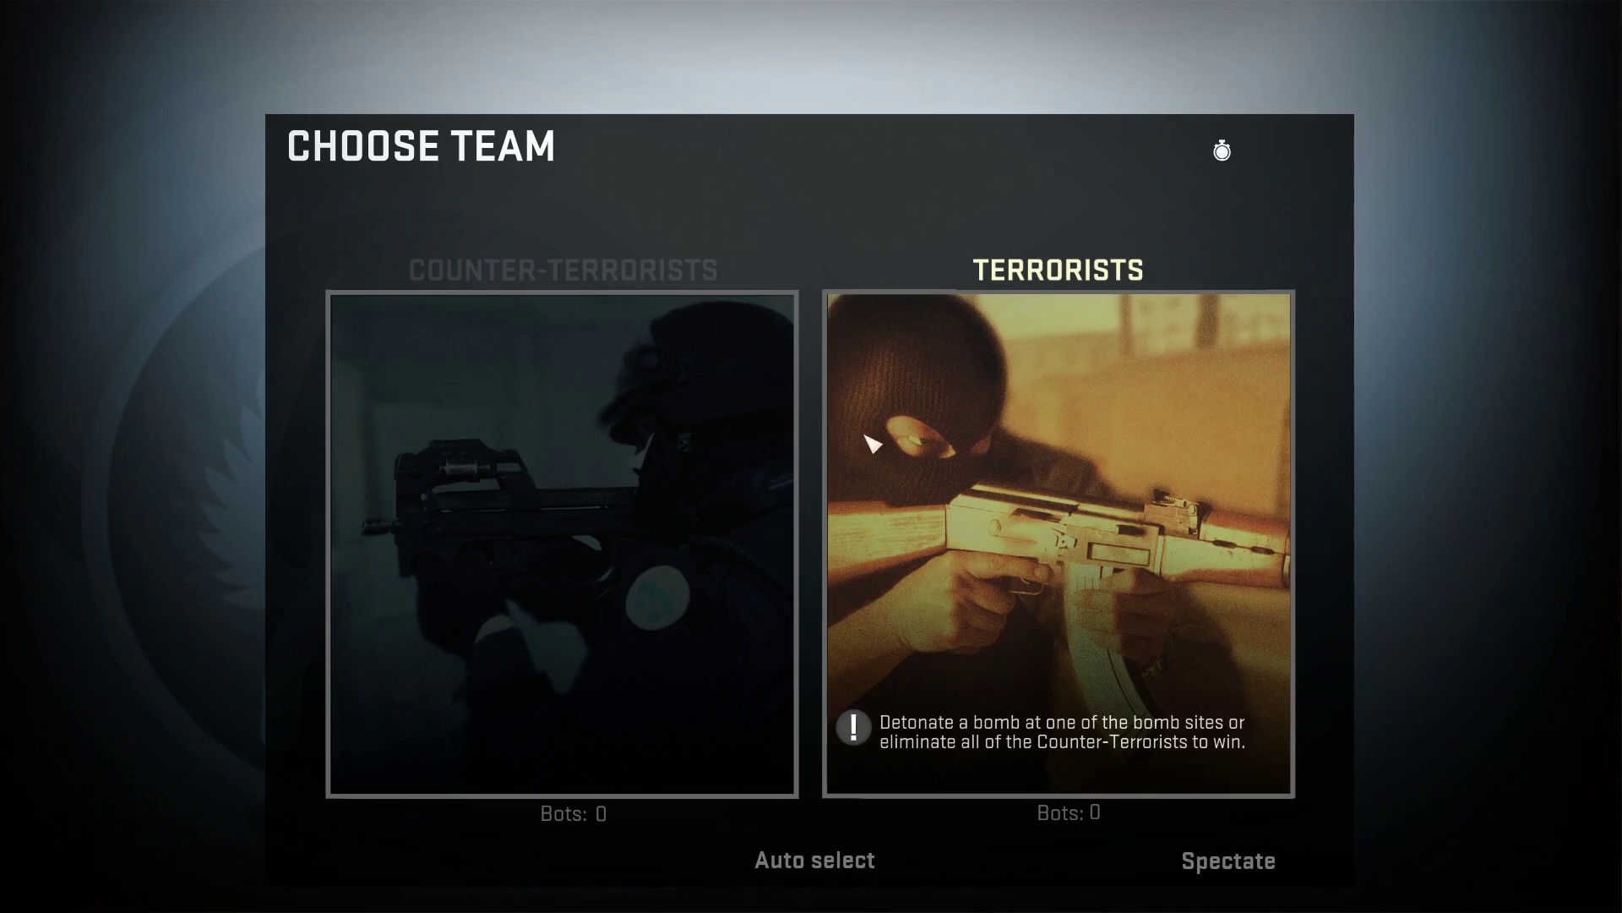
Join the Counter-Terrorists and review the map position settings on lines 4–9
left_click(604, 539)
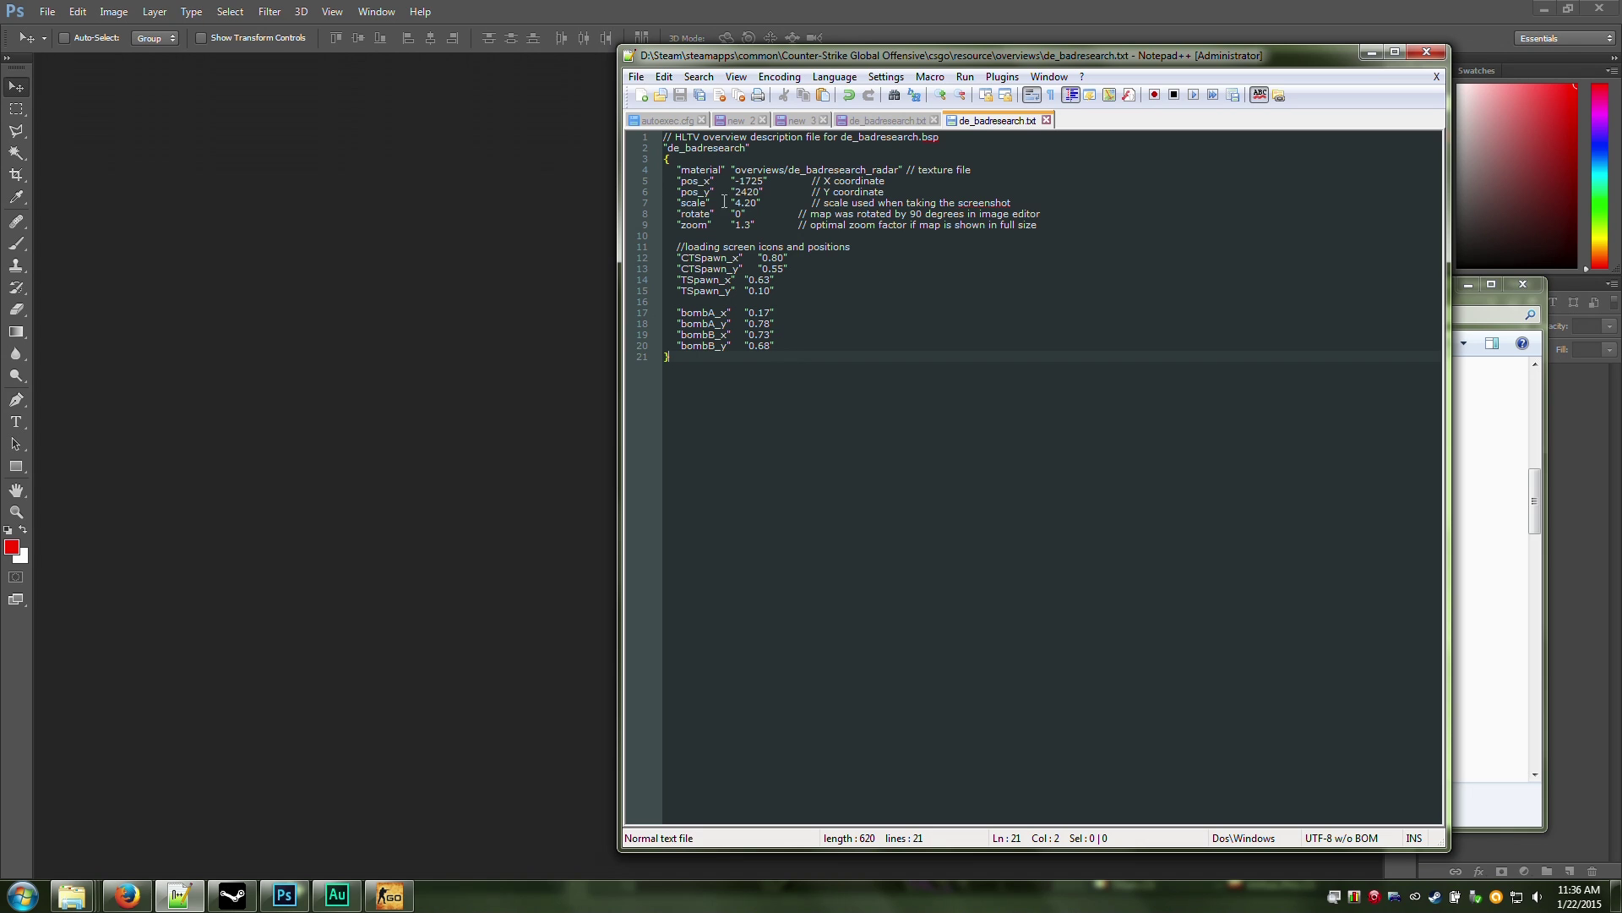
left_click_drag(685, 170, 838, 226)
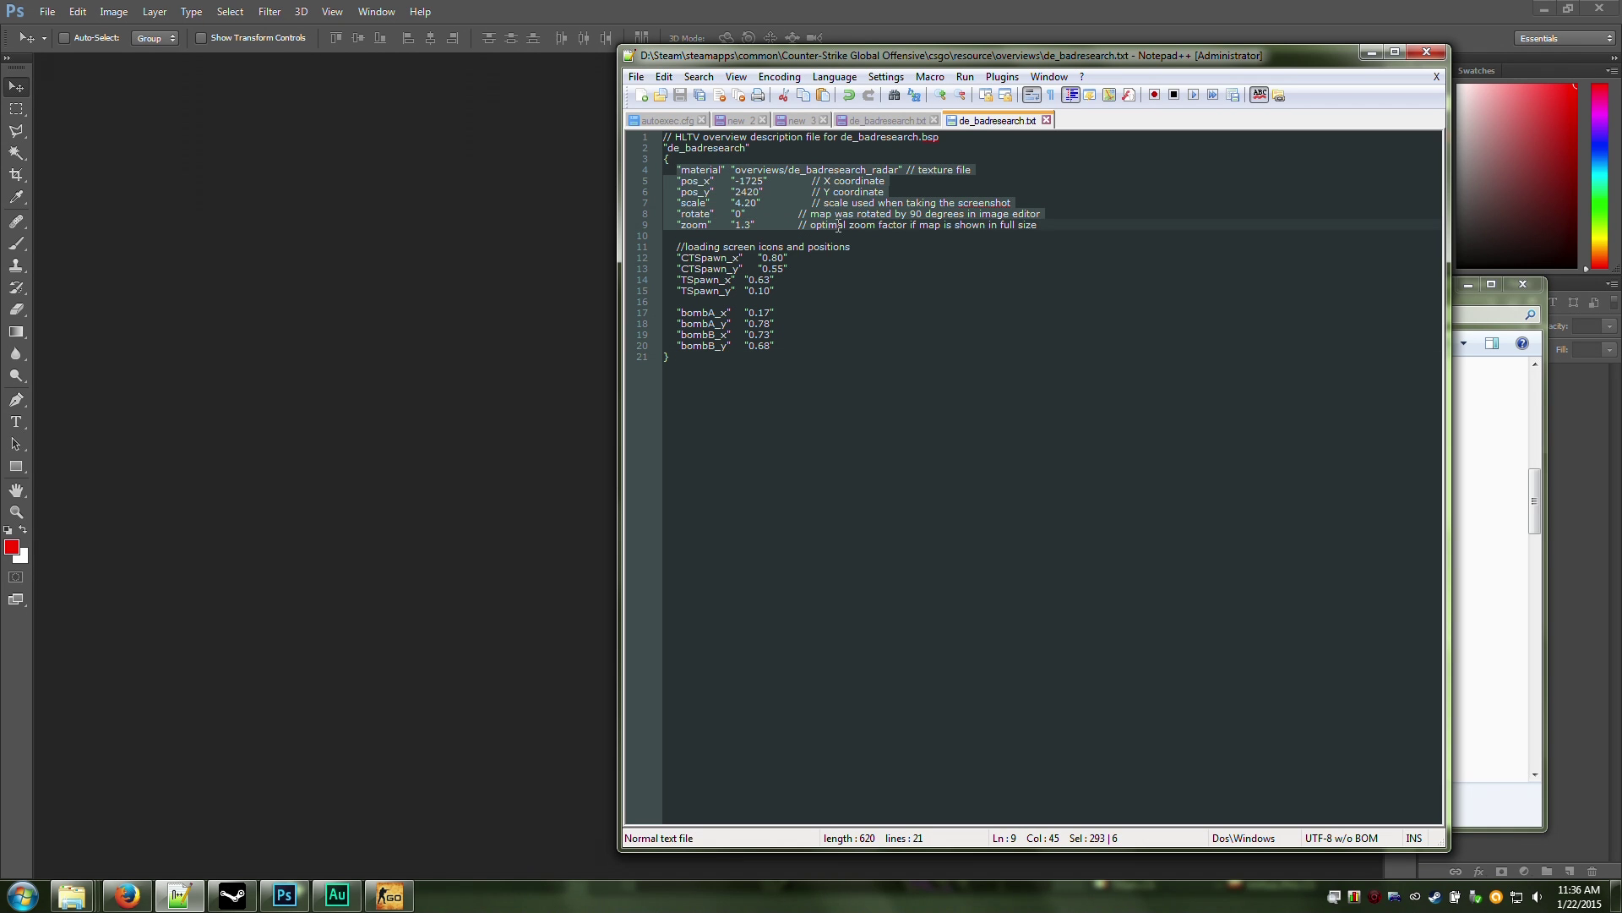
left_click(703, 180)
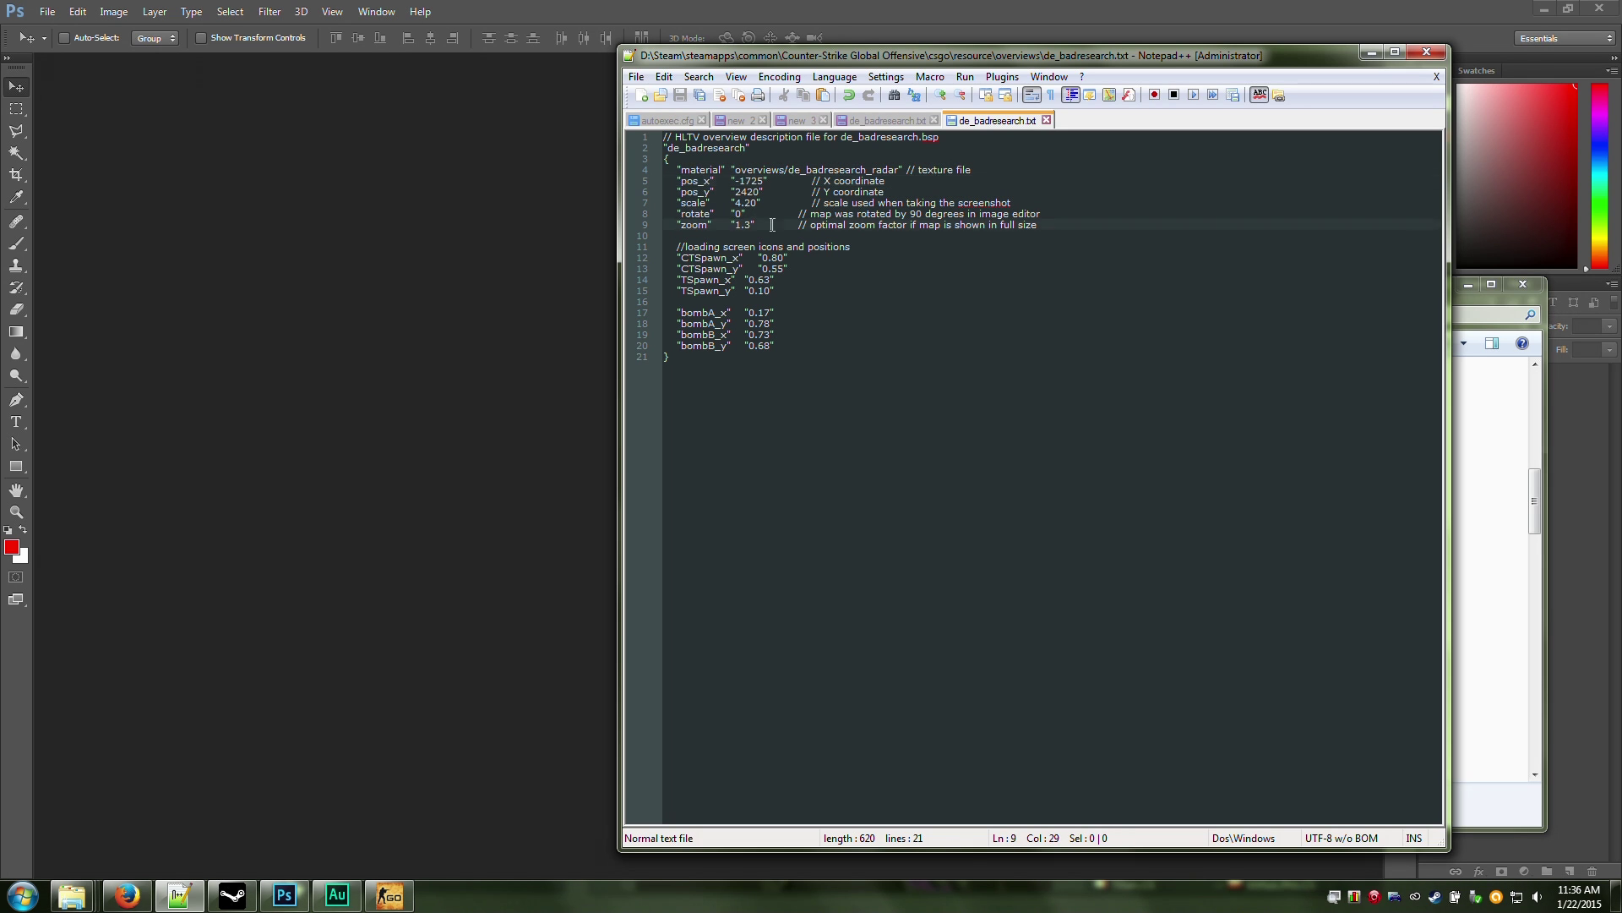
Review spawn lines 12–15 and move the Notepad++ and Explorer windows left
left_click_drag(771, 225, 673, 170)
mouse_move(670, 258)
left_mouse_down()
mouse_move(775, 291)
mouse_move(786, 345)
left_mouse_up()
left_click(741, 300)
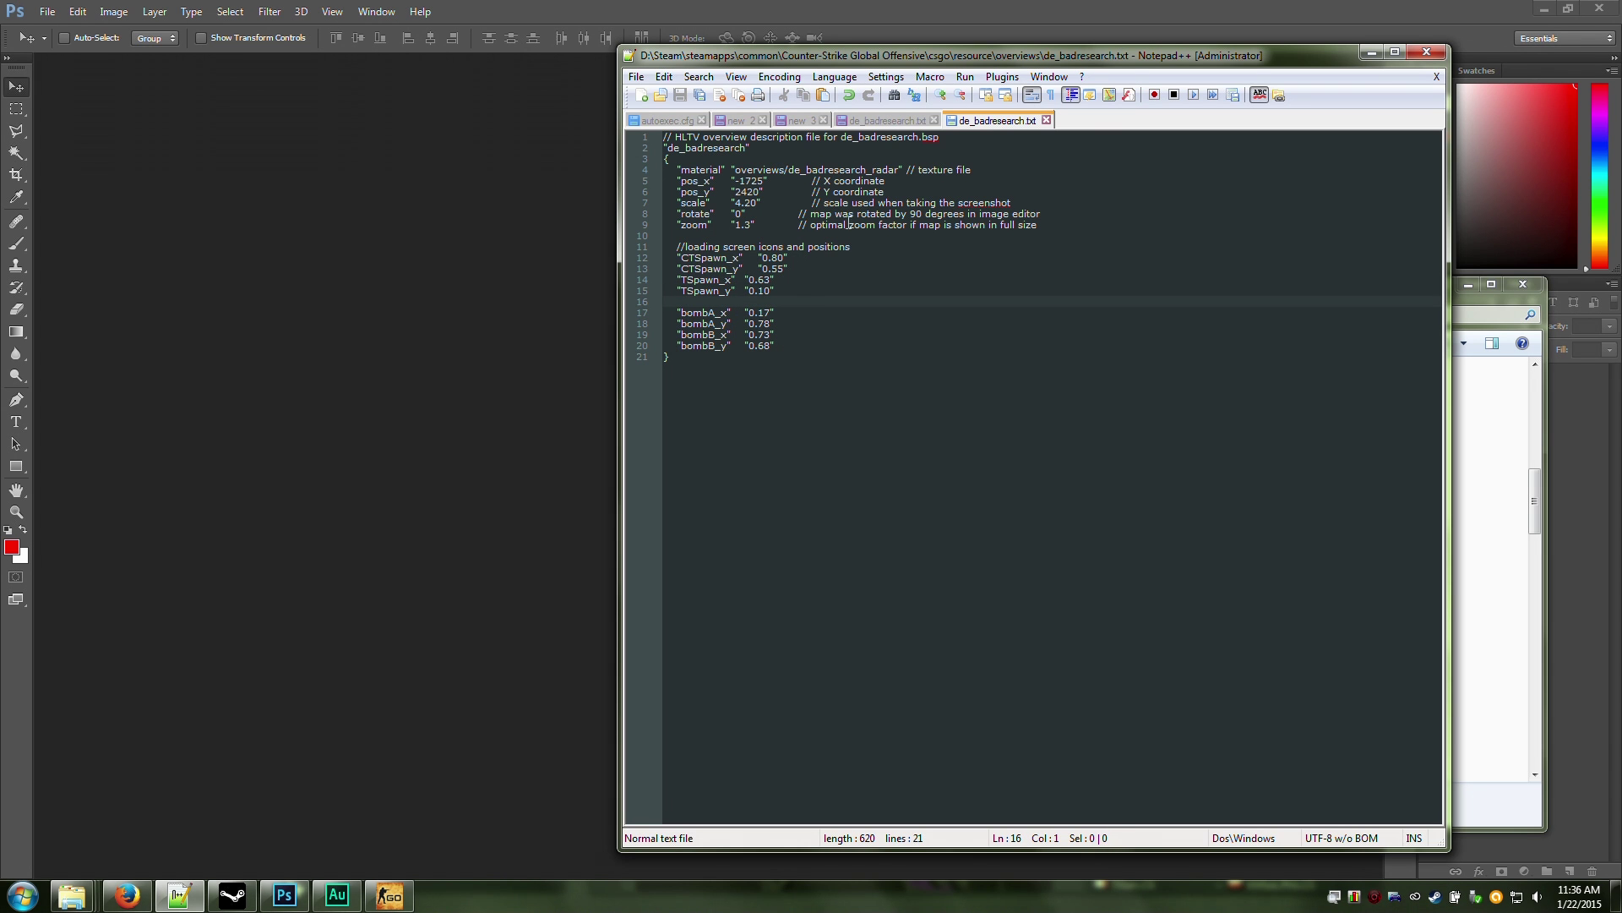
left_click_drag(1101, 58, 761, 71)
mouse_move(1366, 294)
left_mouse_down()
mouse_move(1162, 288)
mouse_move(1190, 268)
left_mouse_up()
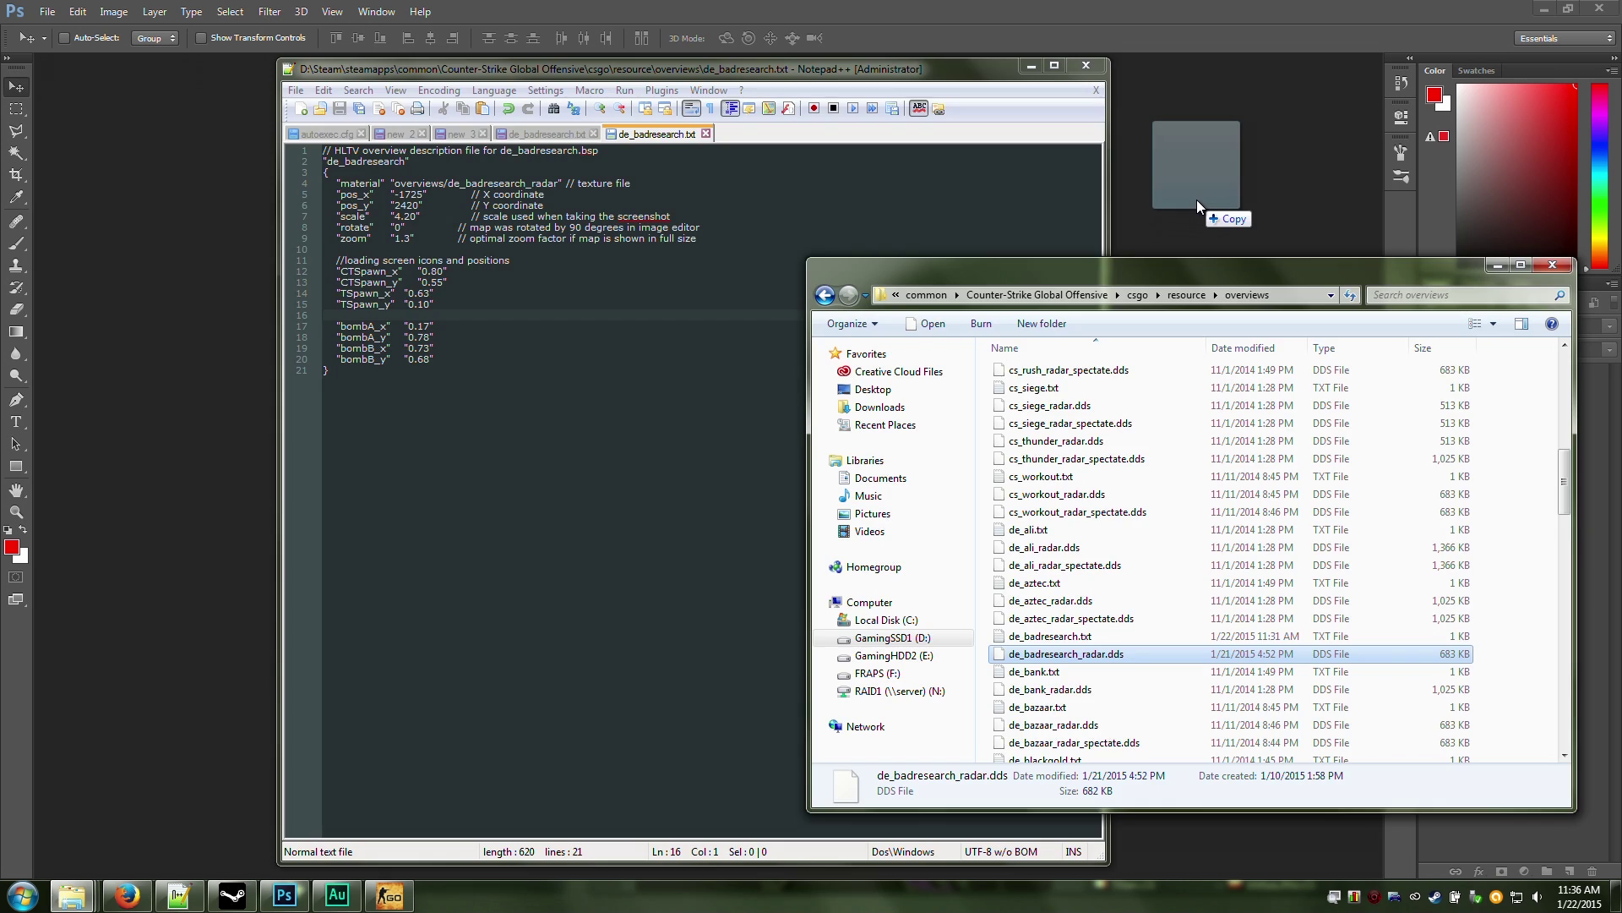
Drop de_badresearch_radar.dds onto Photoshop, accepting the default DDS read options
left_click_drag(1022, 657, 1196, 199)
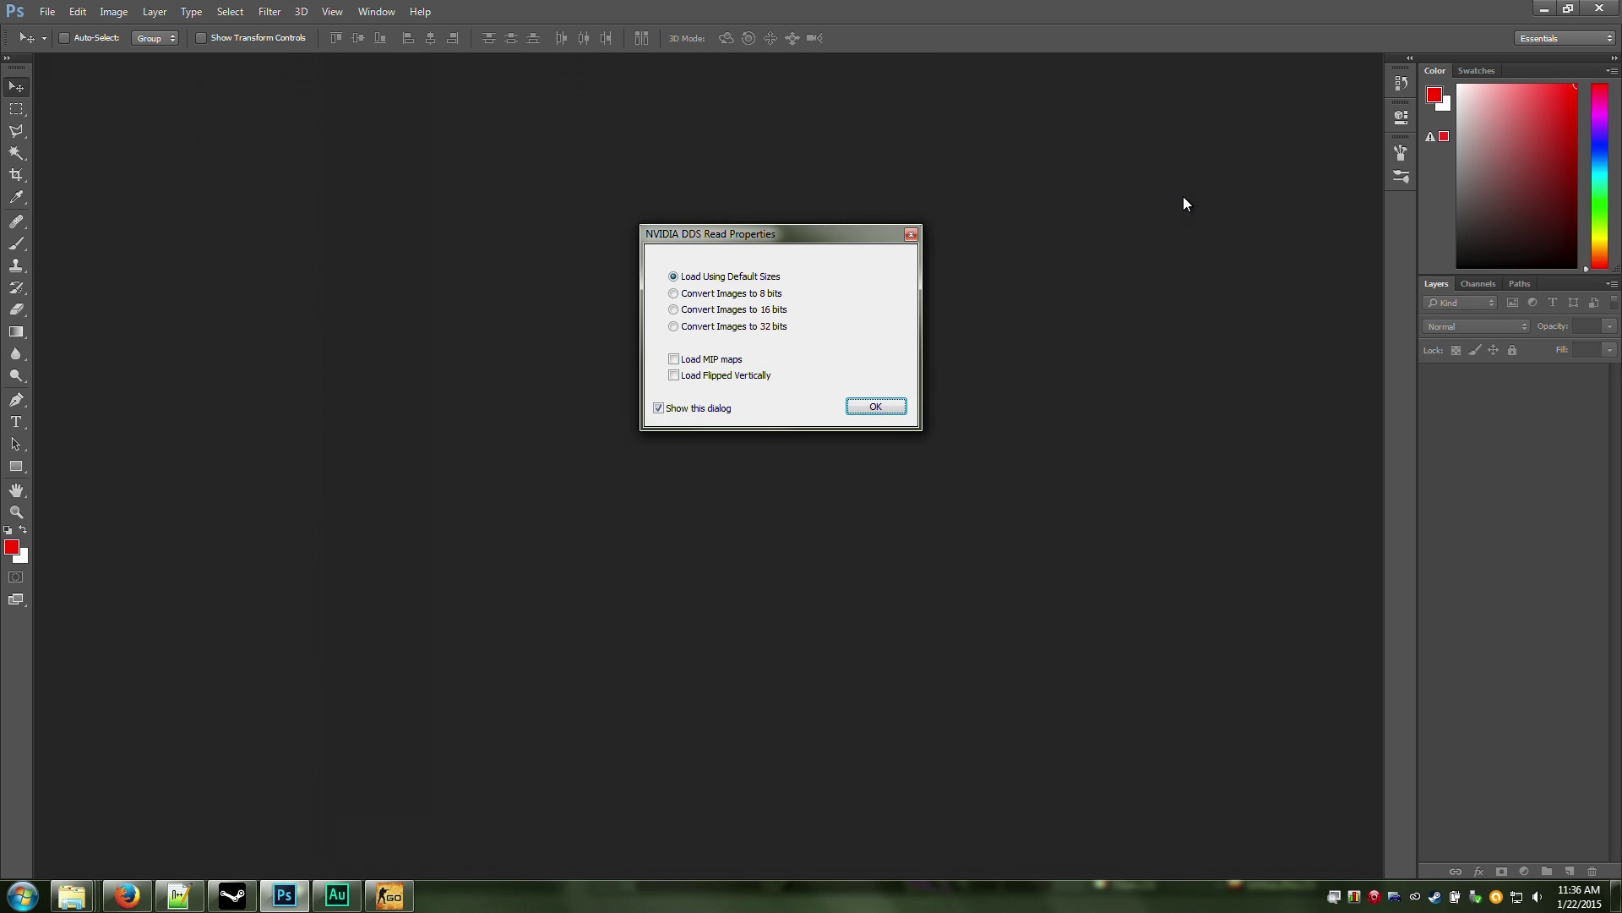
left_click(904, 409)
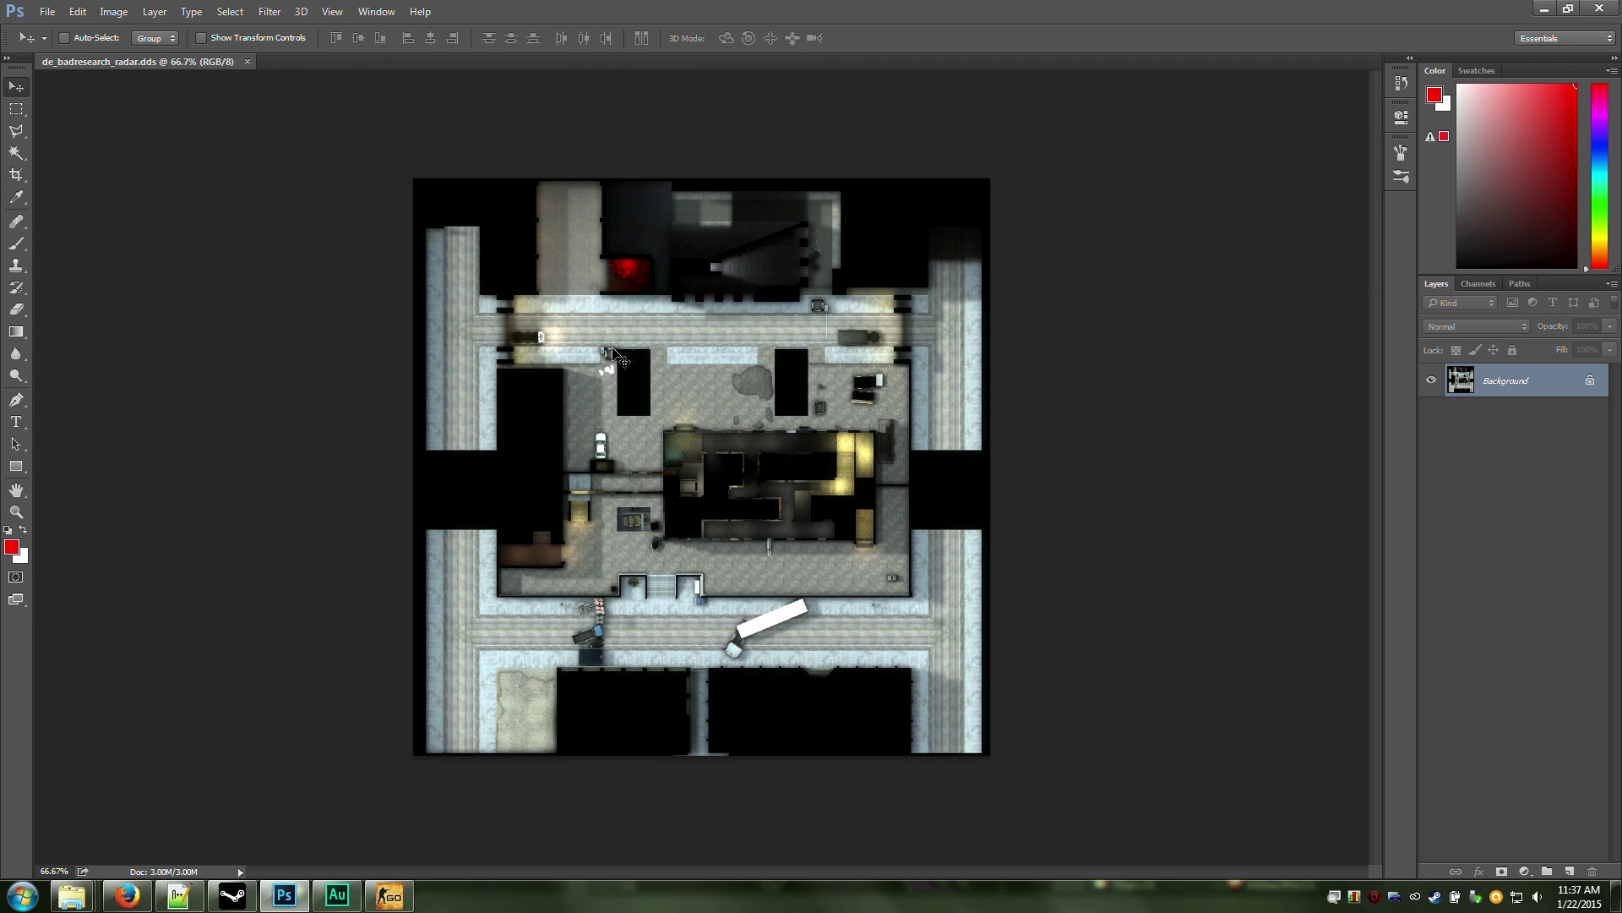
left_click(178, 895)
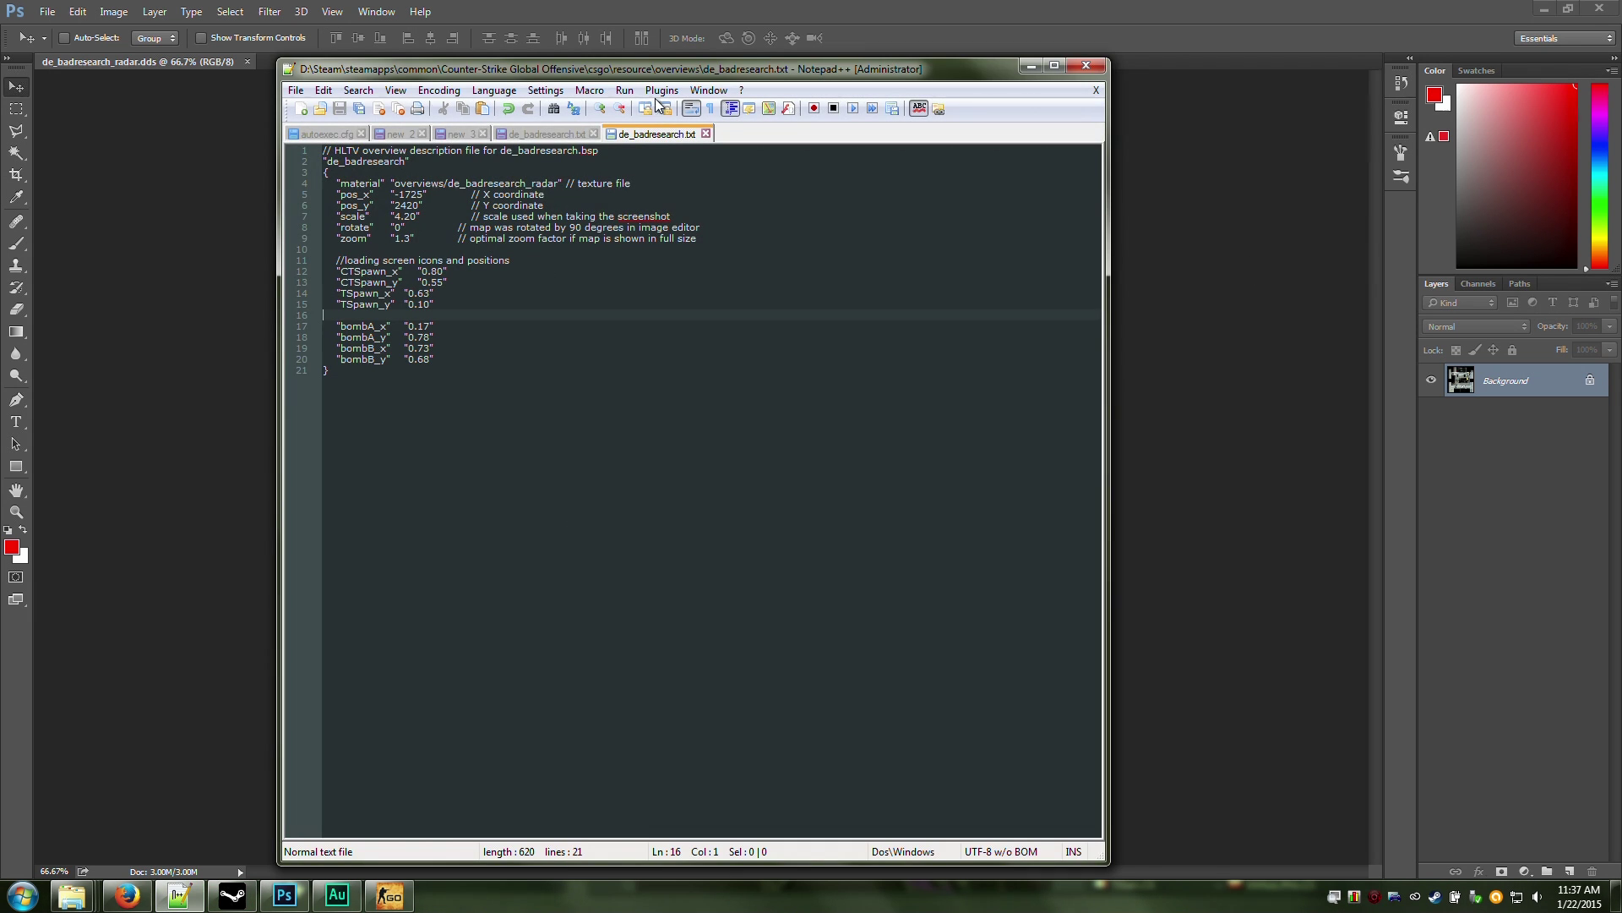
left_click_drag(659, 77, 1150, 81)
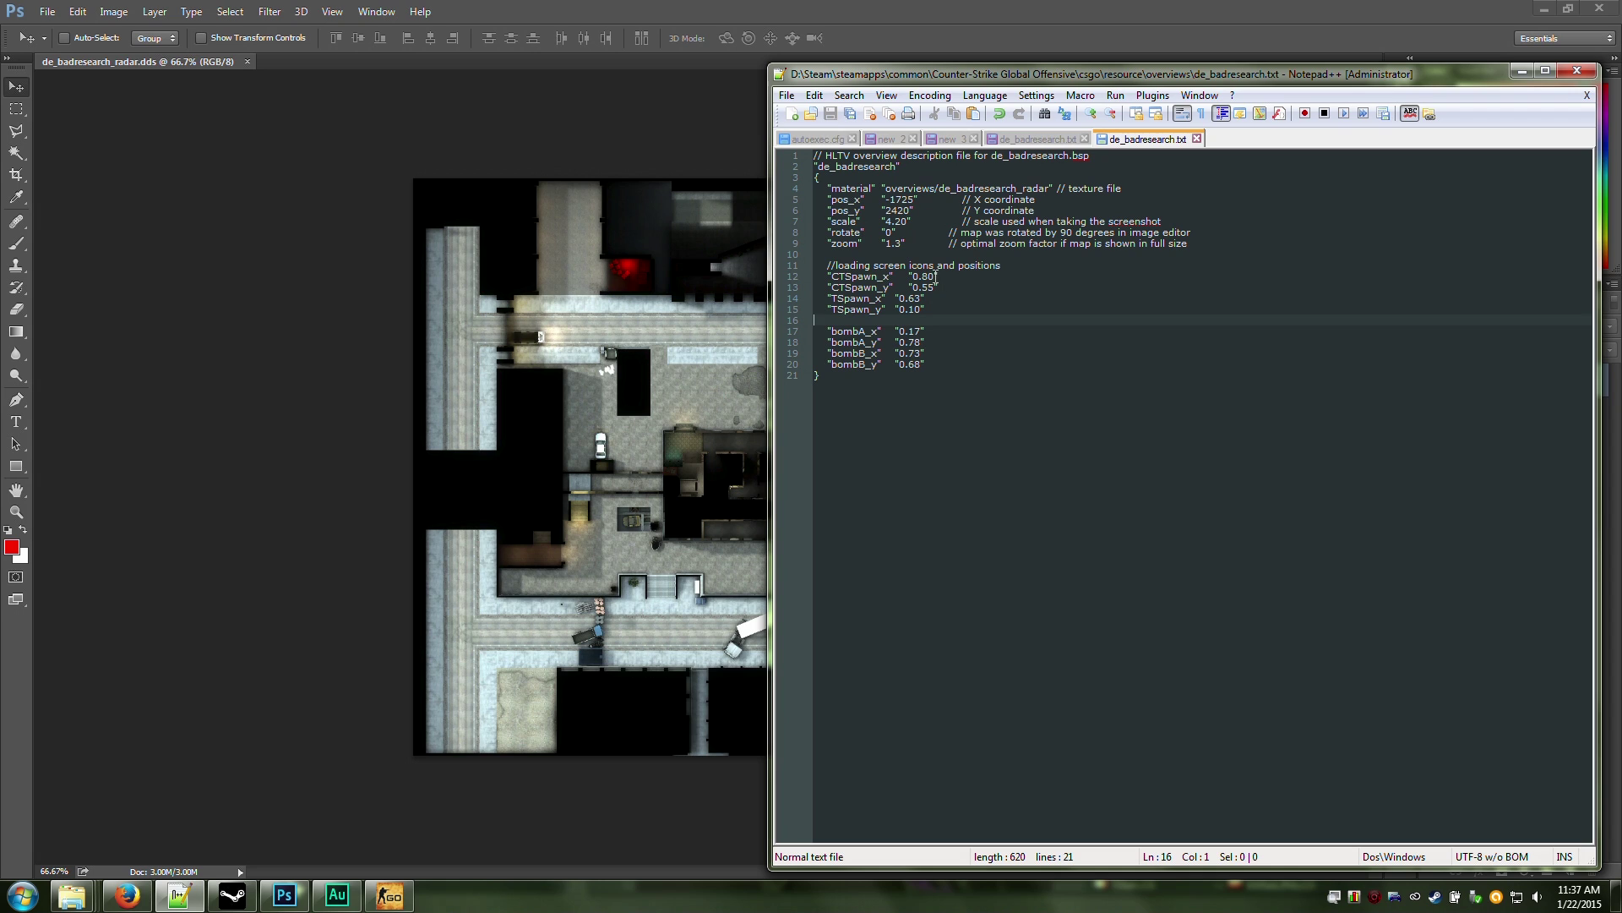
left_click(935, 277)
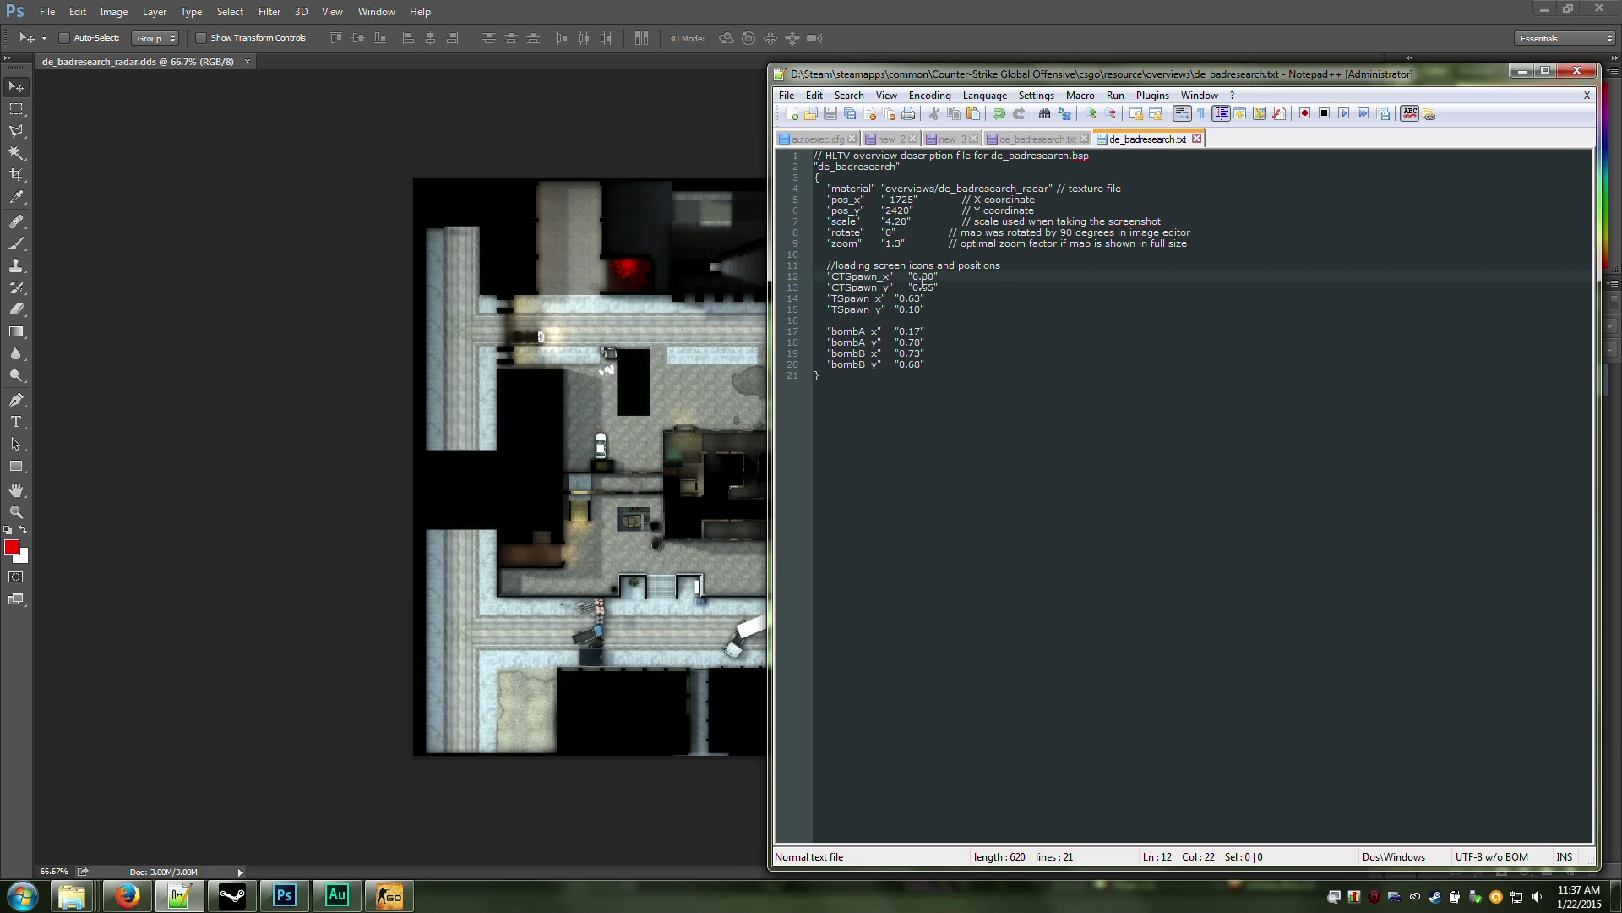
left_click(942, 276)
left_click(496, 174)
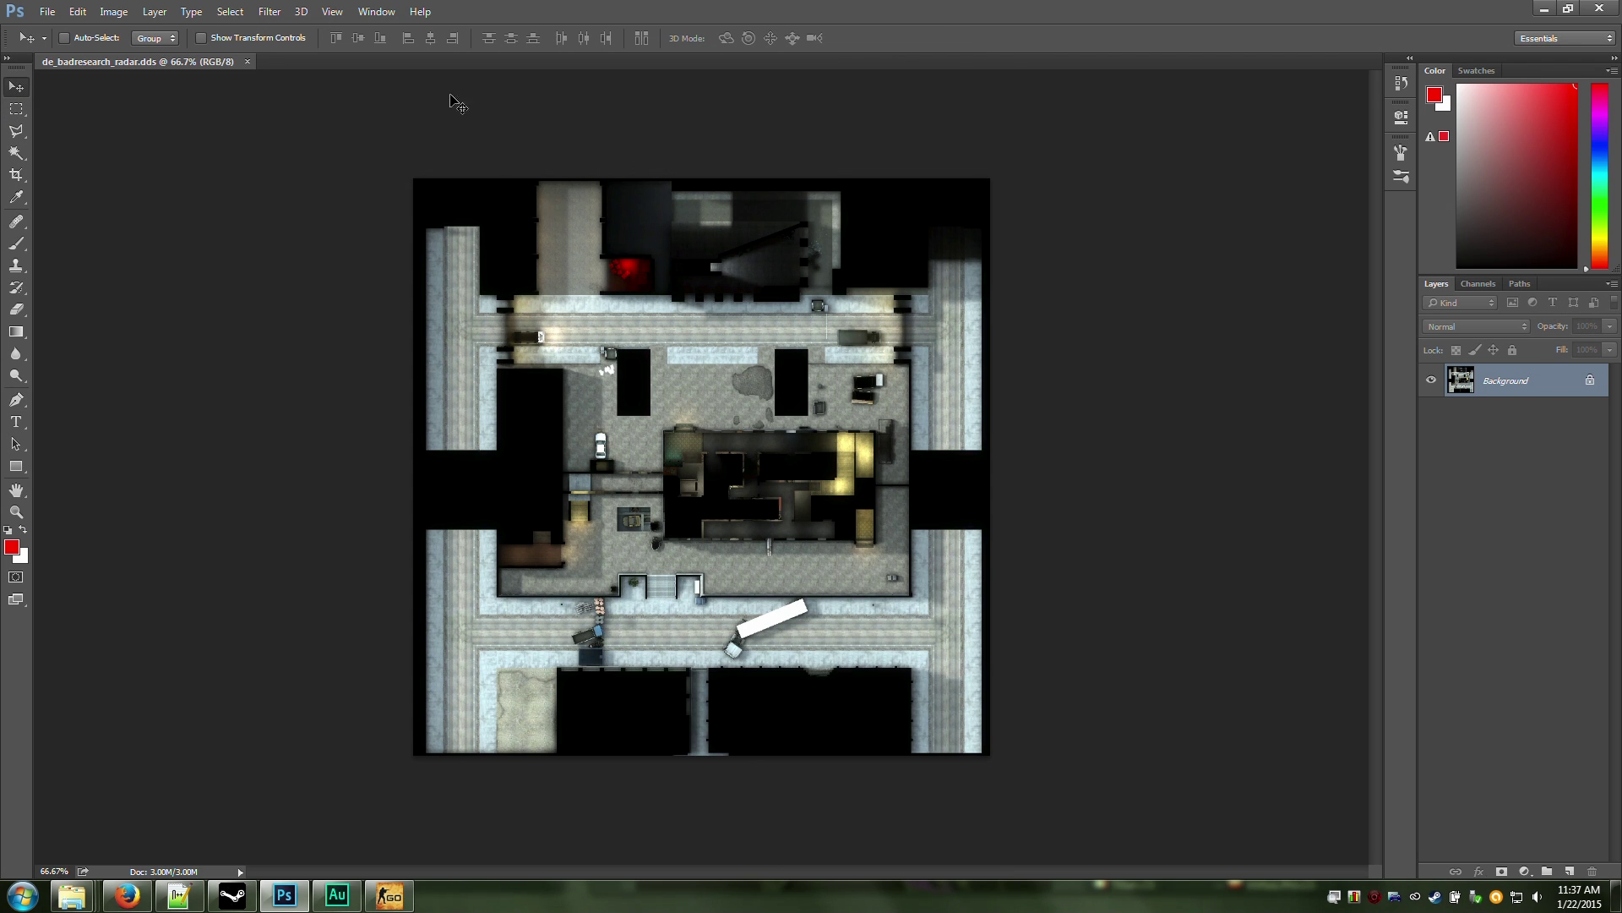
Show rulers on the radar image with percent as the unit
key("ctrl+r")
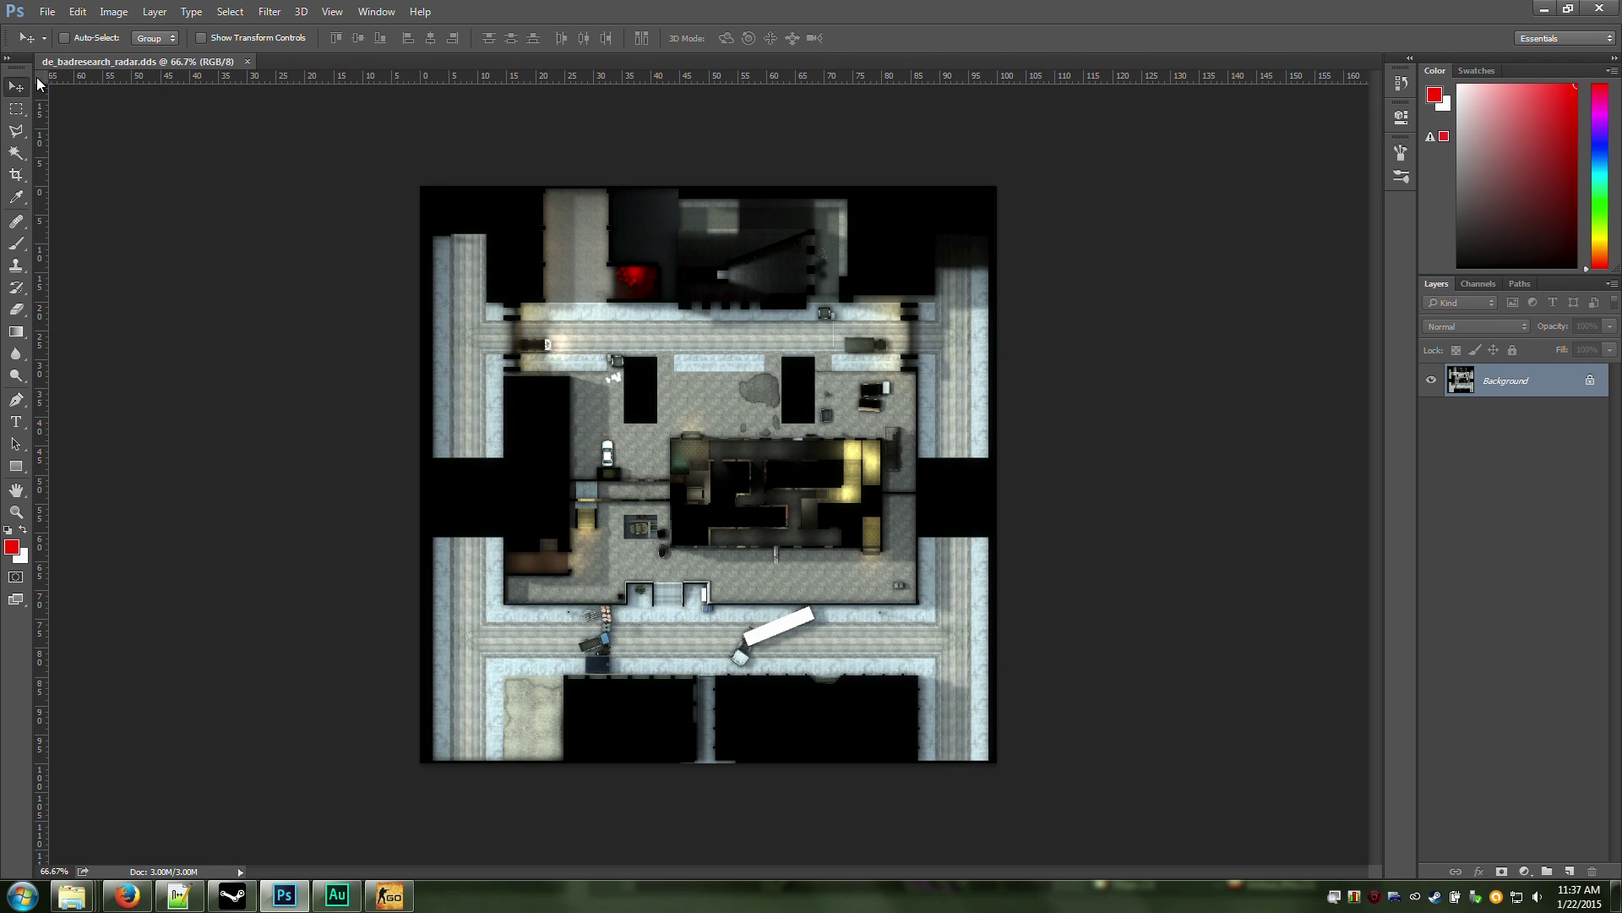
right_click(126, 80)
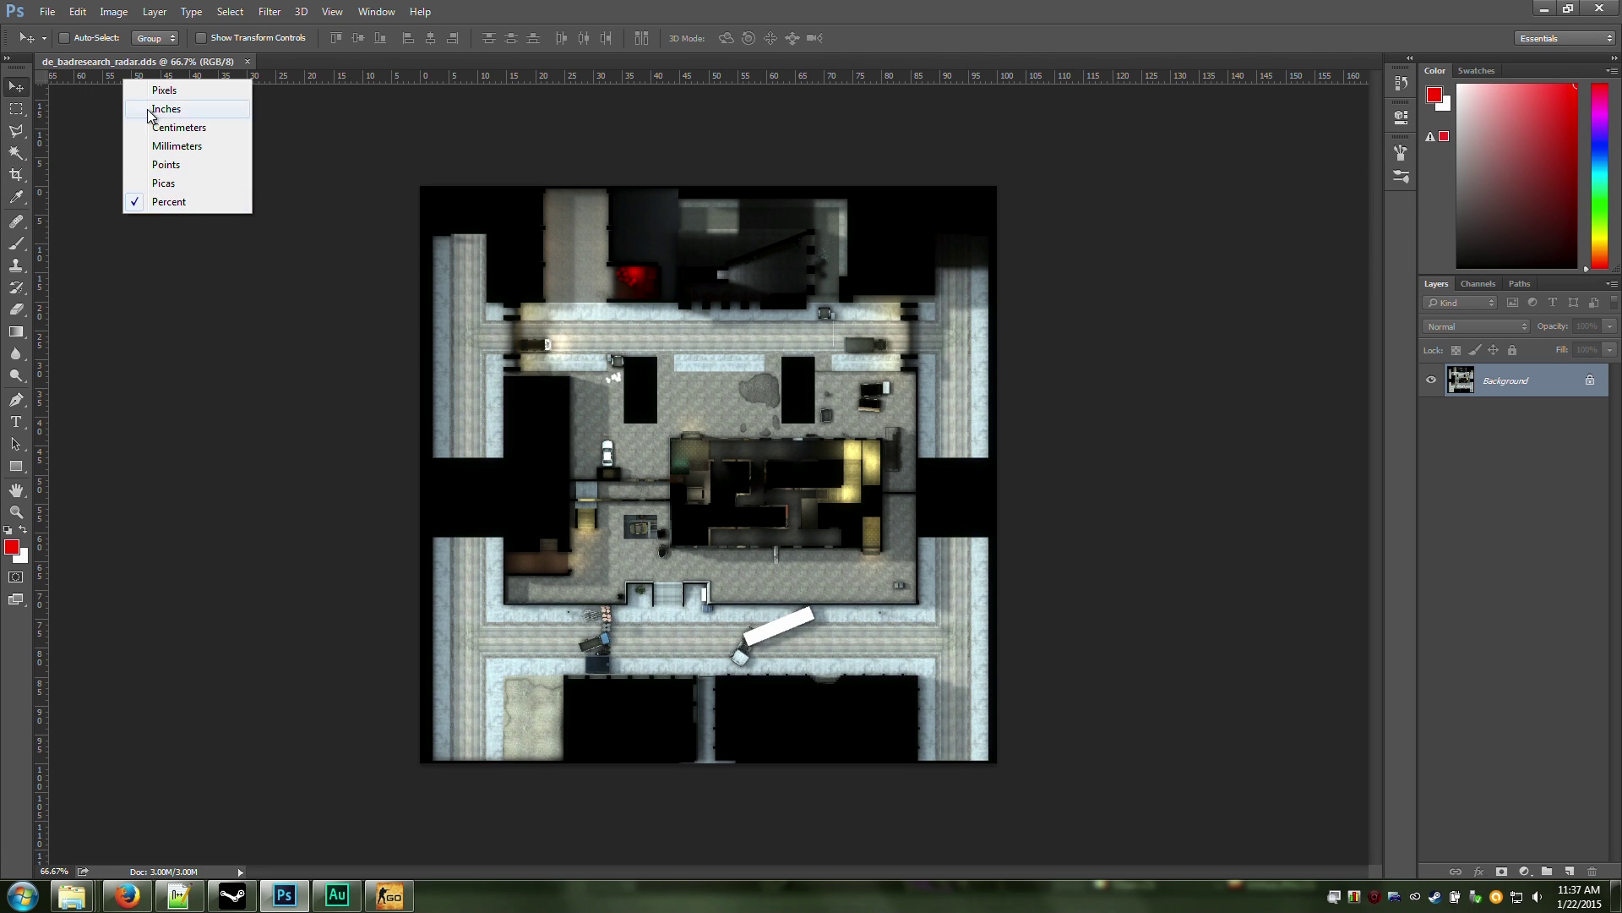
left_click(171, 202)
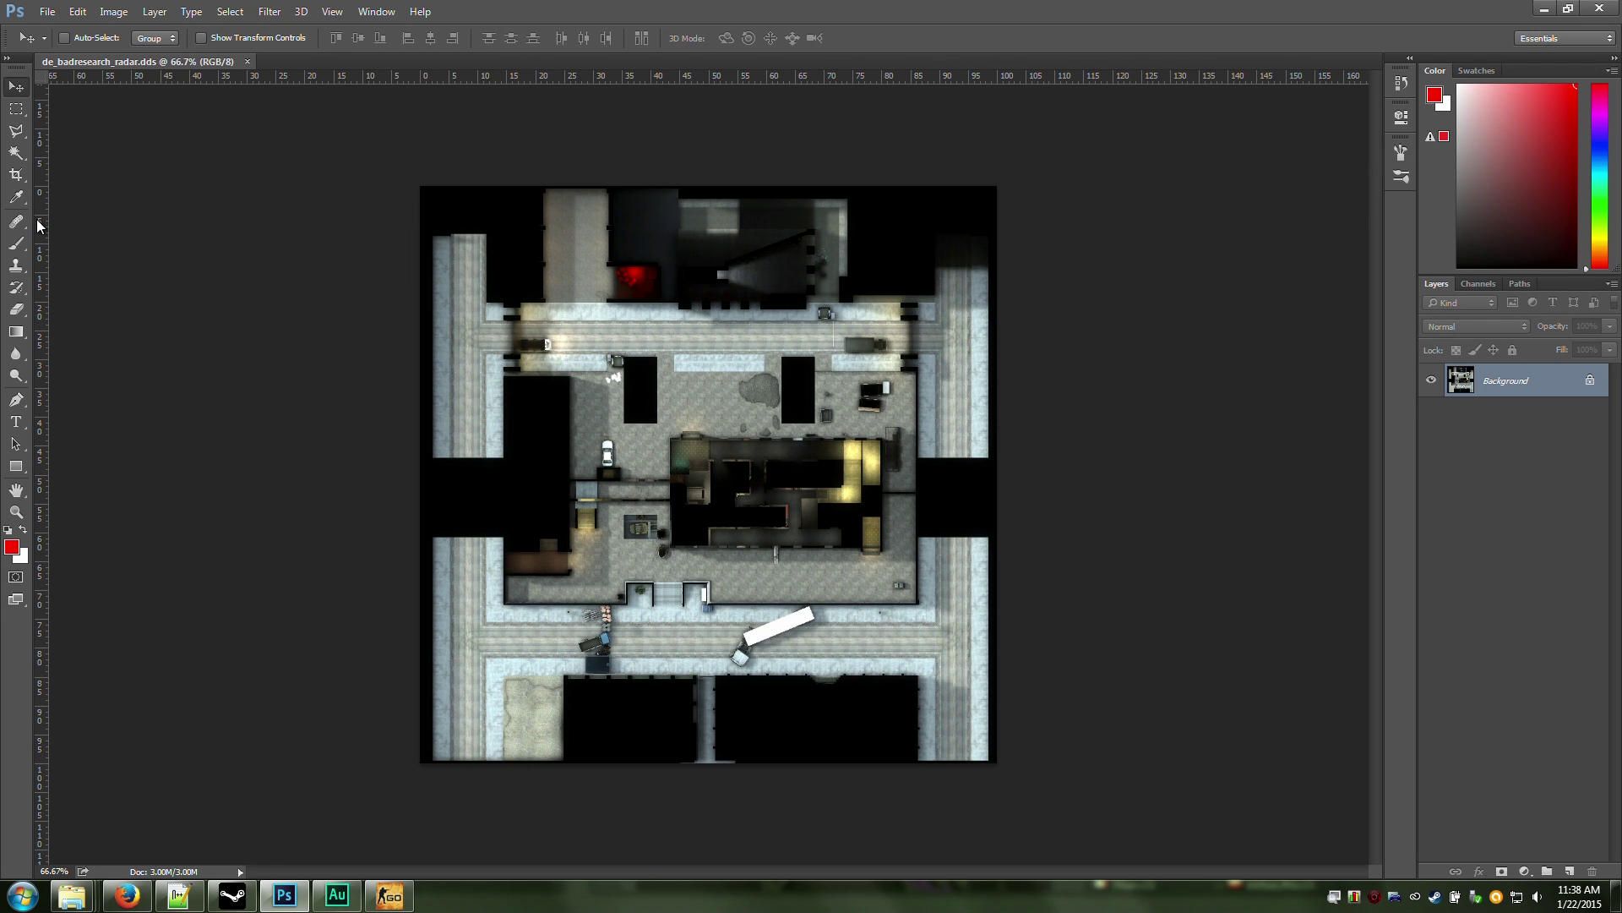
Place guides at X 27.8% and Y 25.8% on the CT spawn
left_click_drag(39, 225, 581, 338)
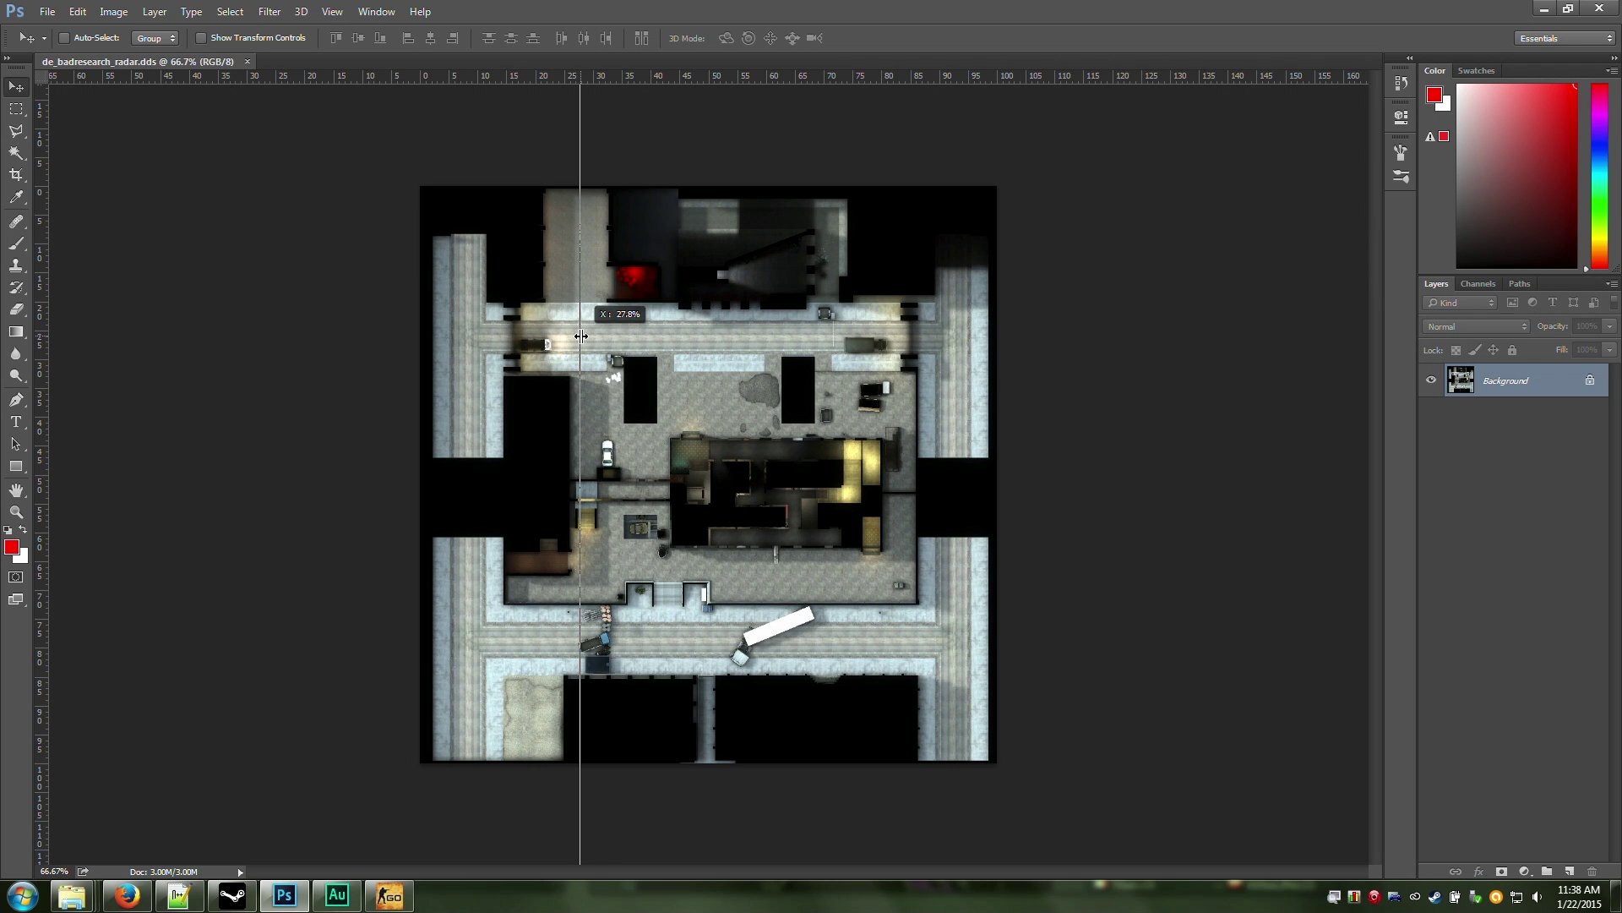
left_click_drag(582, 336, 580, 336)
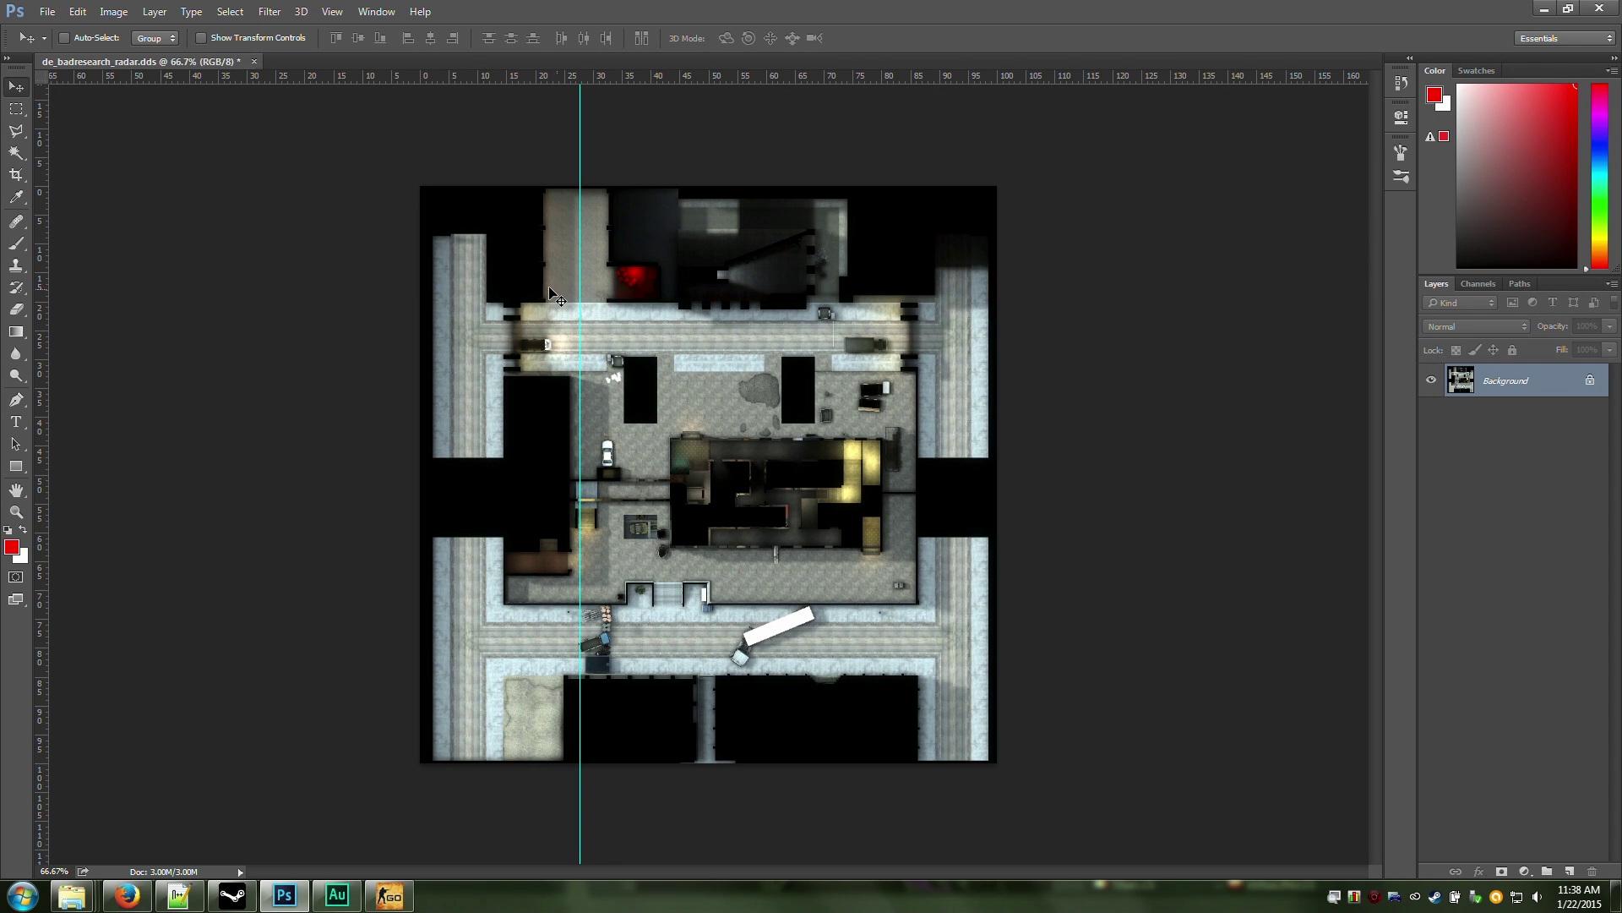
left_click_drag(533, 79, 584, 335)
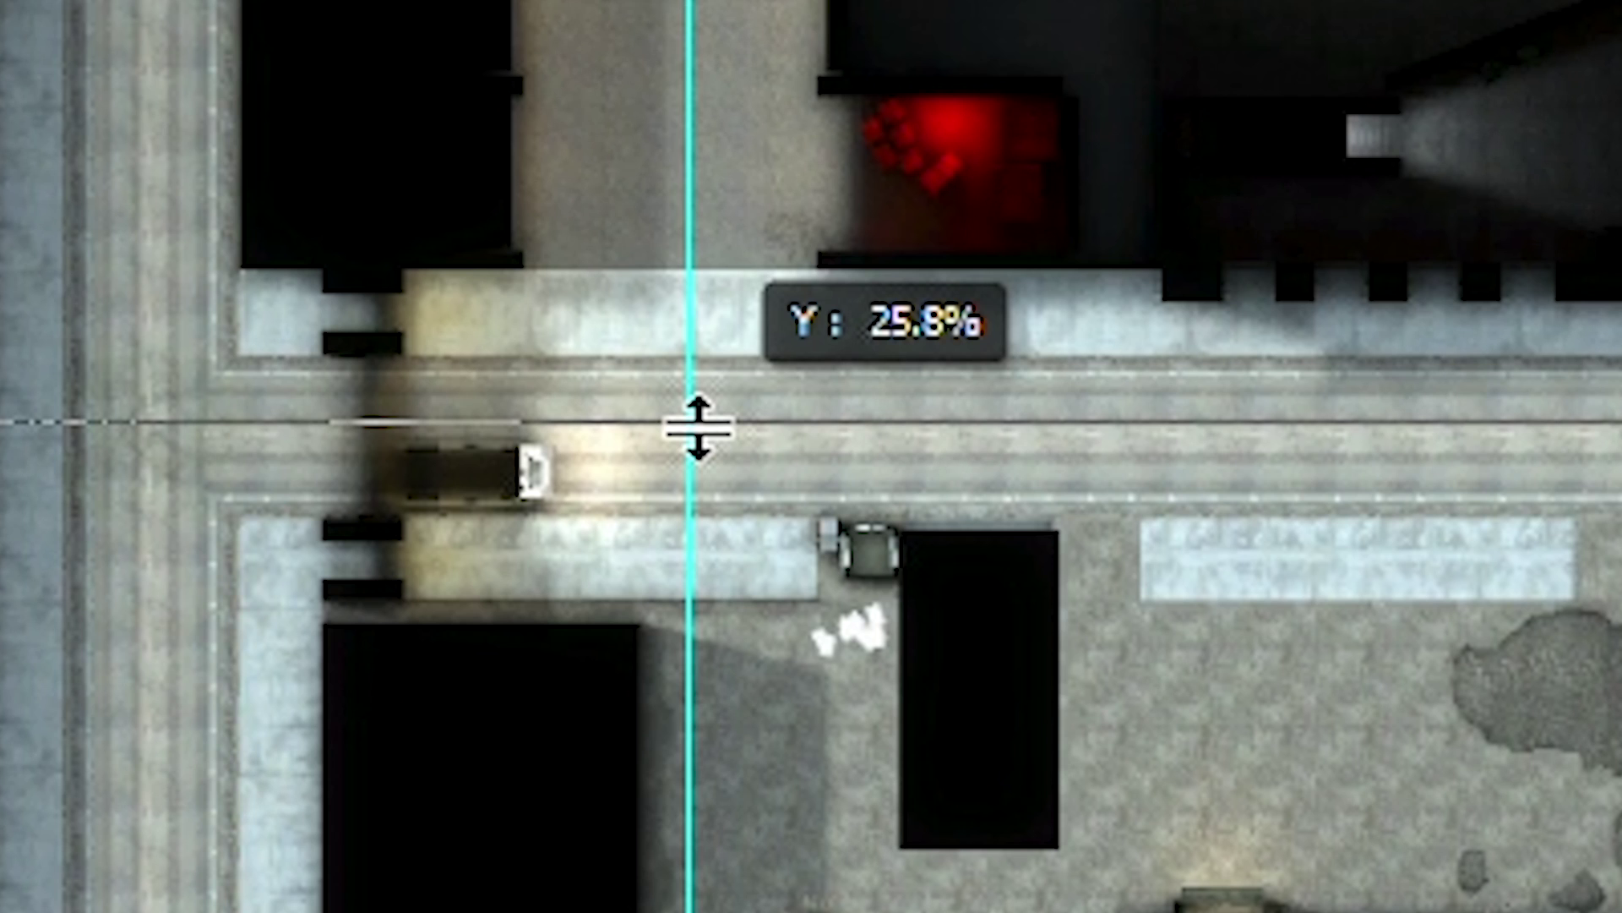
left_click_drag(698, 428, 698, 427)
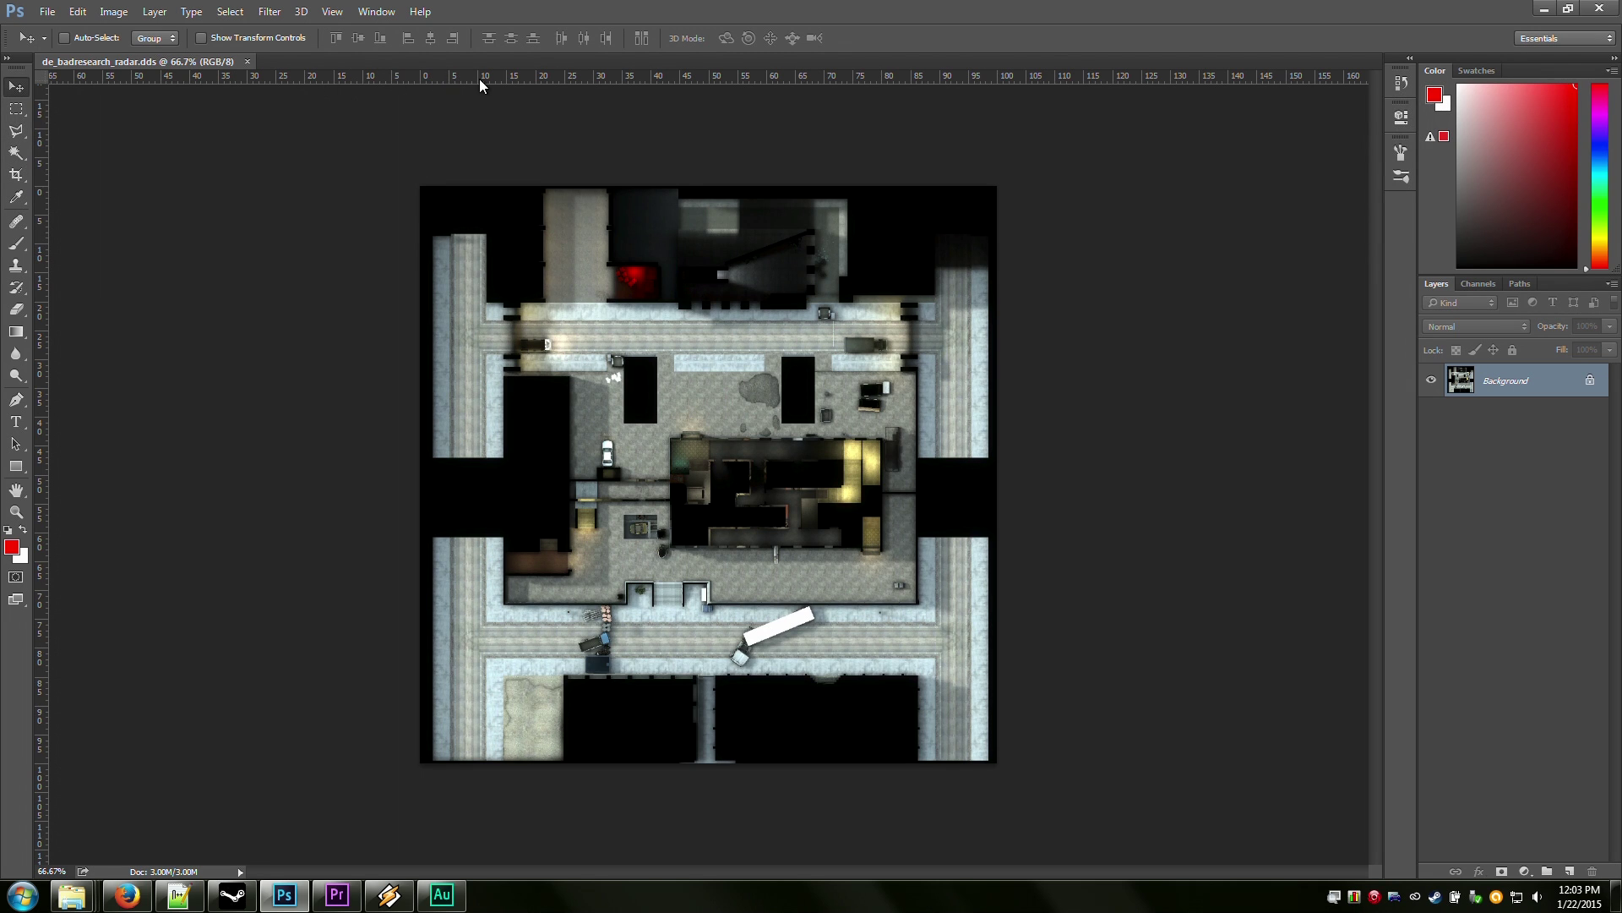
Add a horizontal guide at about Y 53.7% and a vertical guide at X 38.8%
left_click_drag(868, 78, 776, 494)
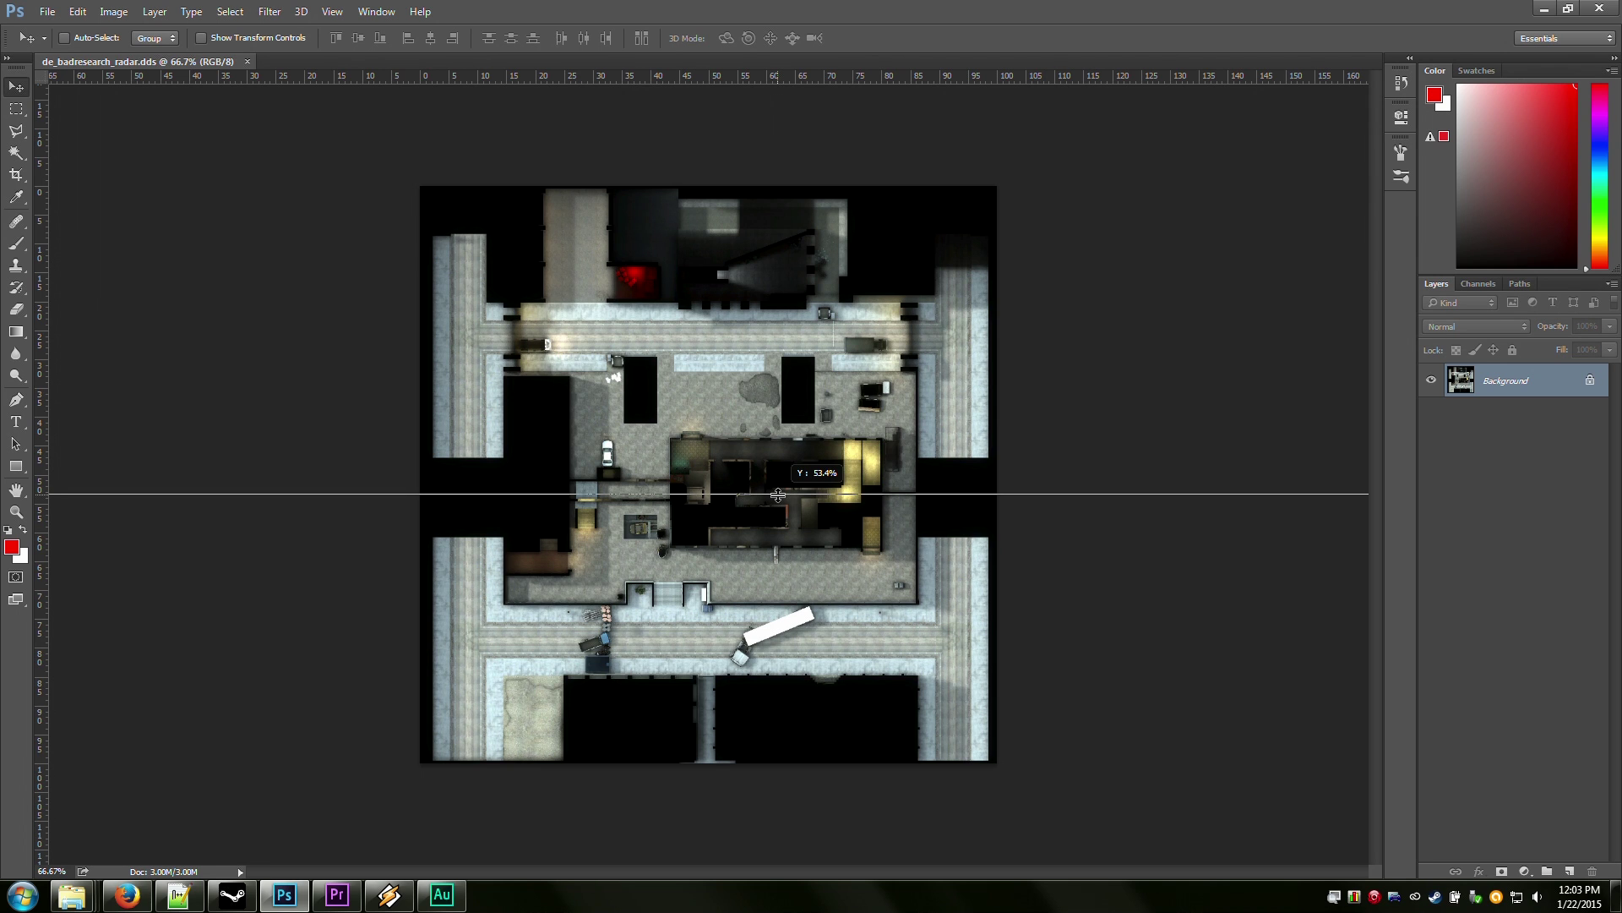
left_click_drag(777, 493, 777, 493)
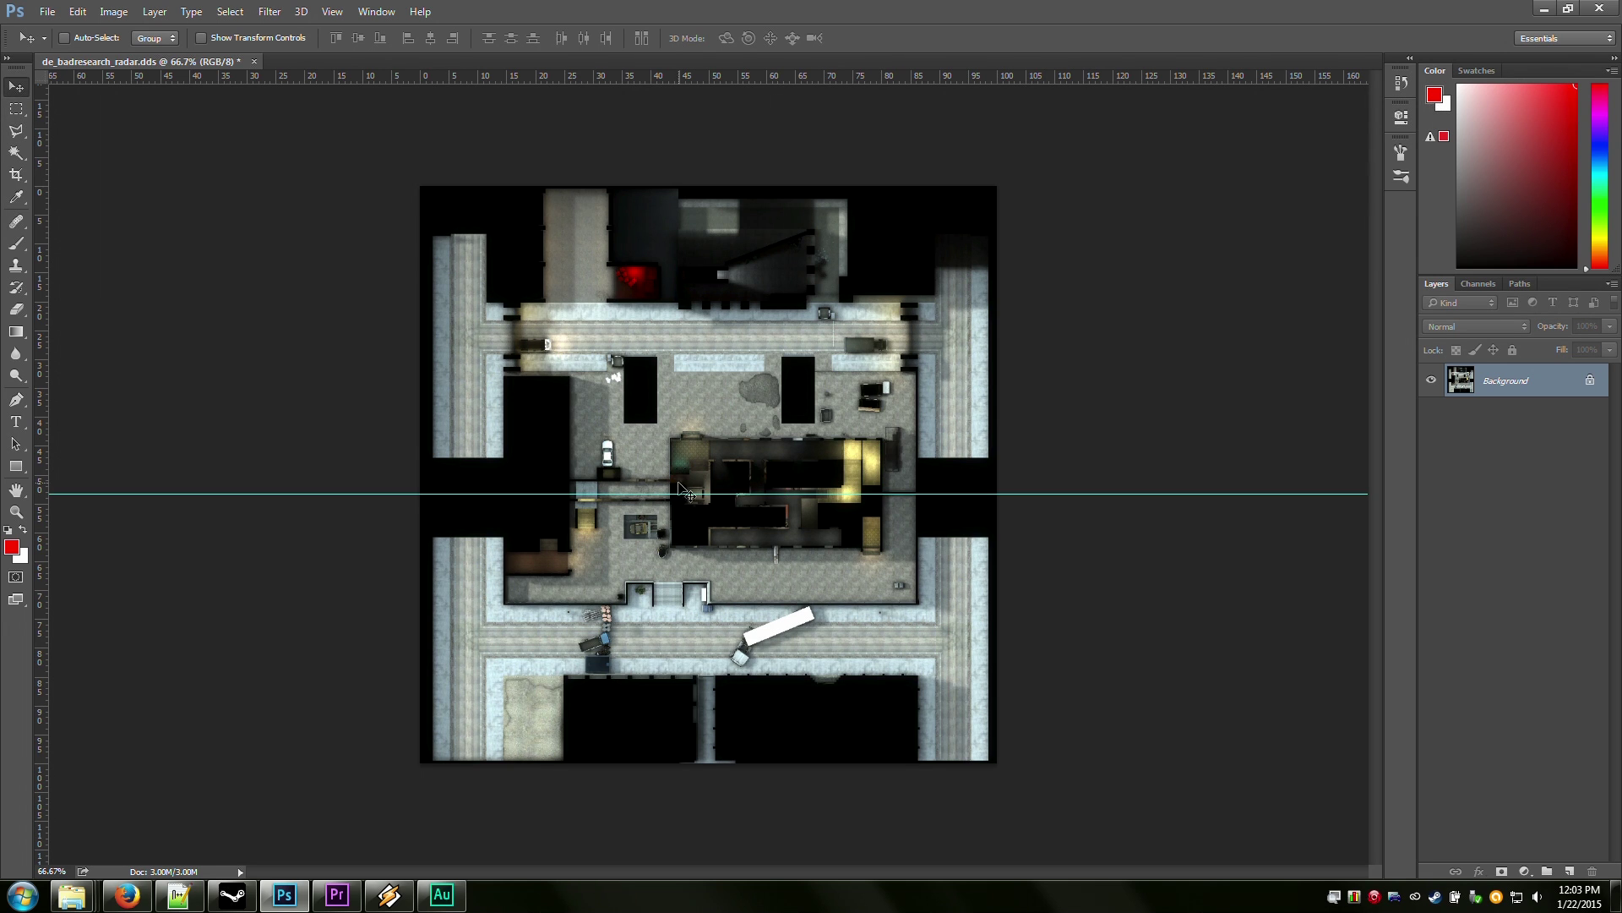
left_click_drag(45, 317, 644, 490)
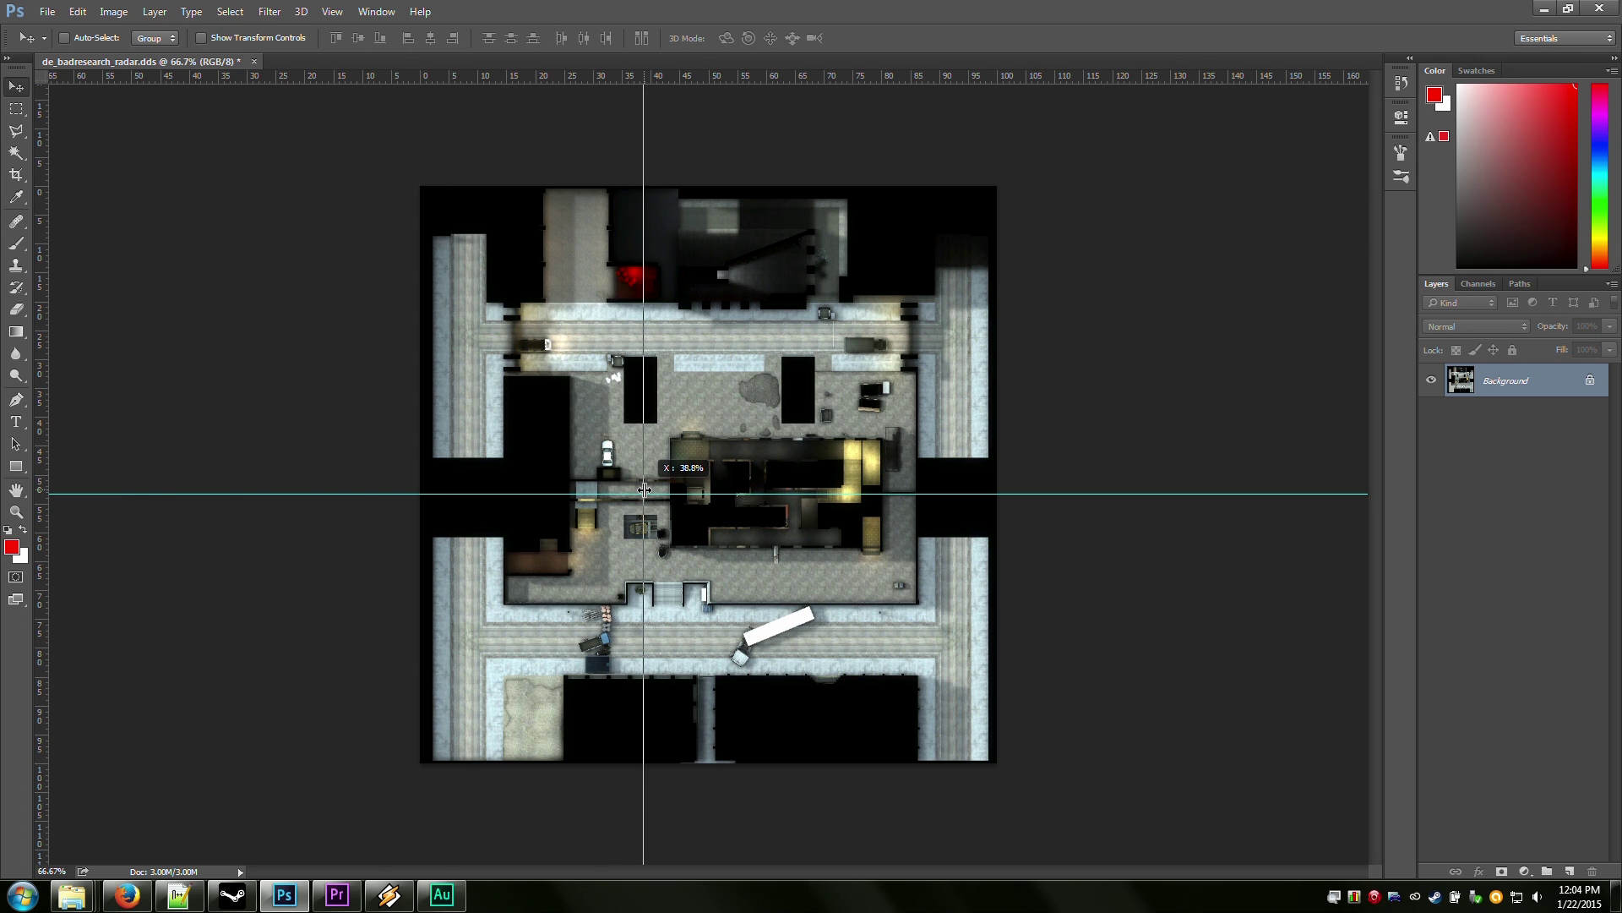
mouse_move(645, 488)
left_mouse_down()
mouse_move(621, 93)
mouse_move(636, 127)
left_mouse_up()
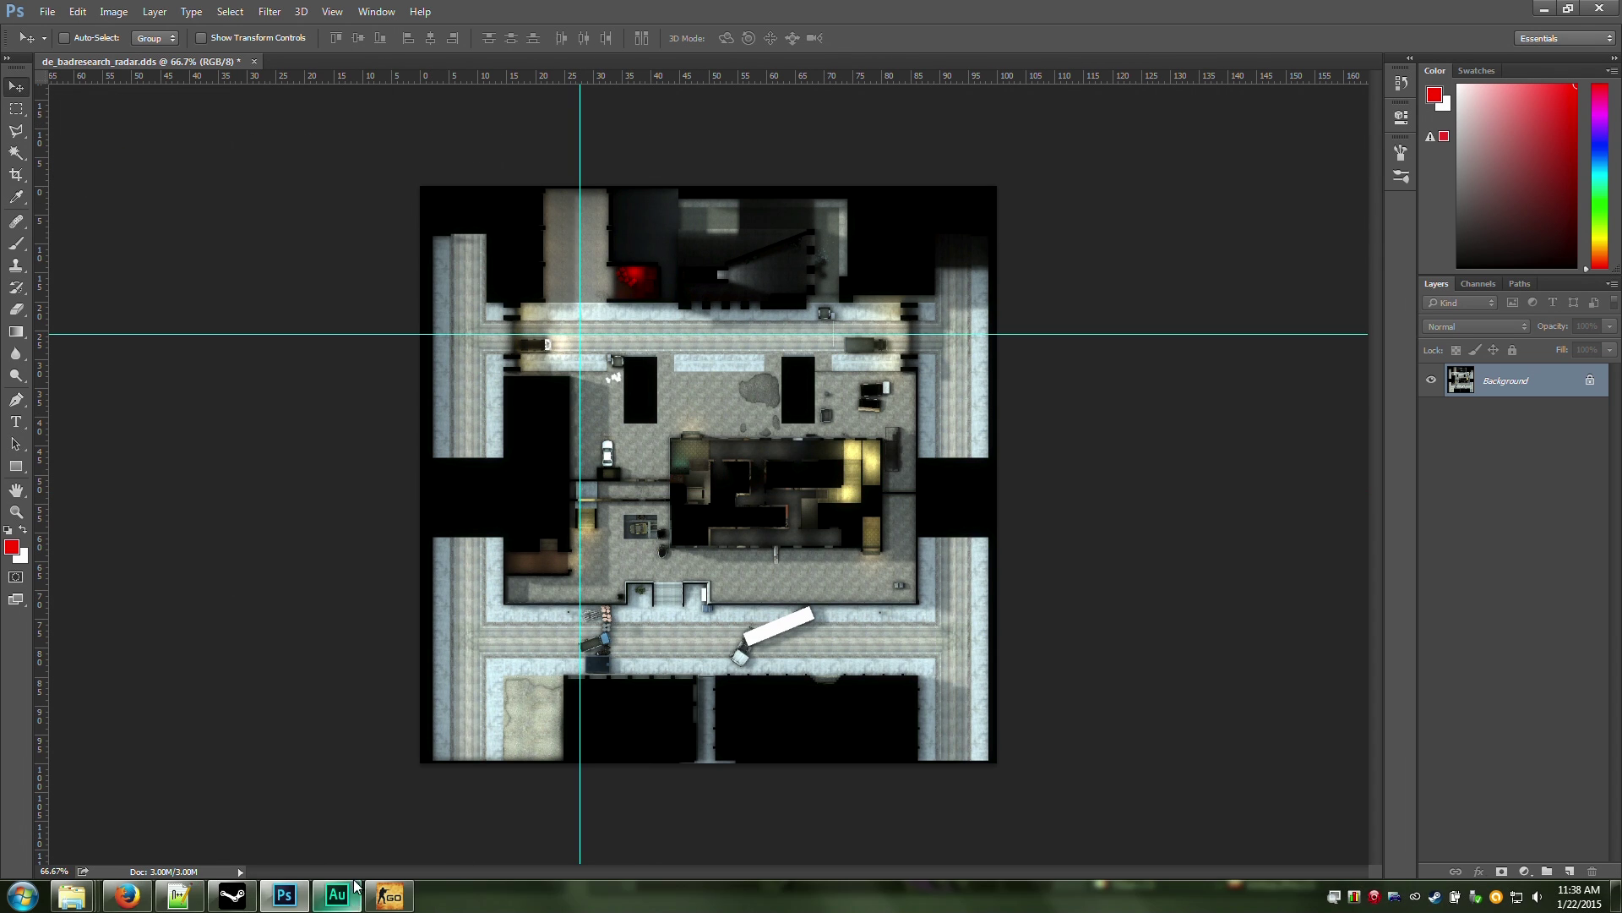
left_click(178, 895)
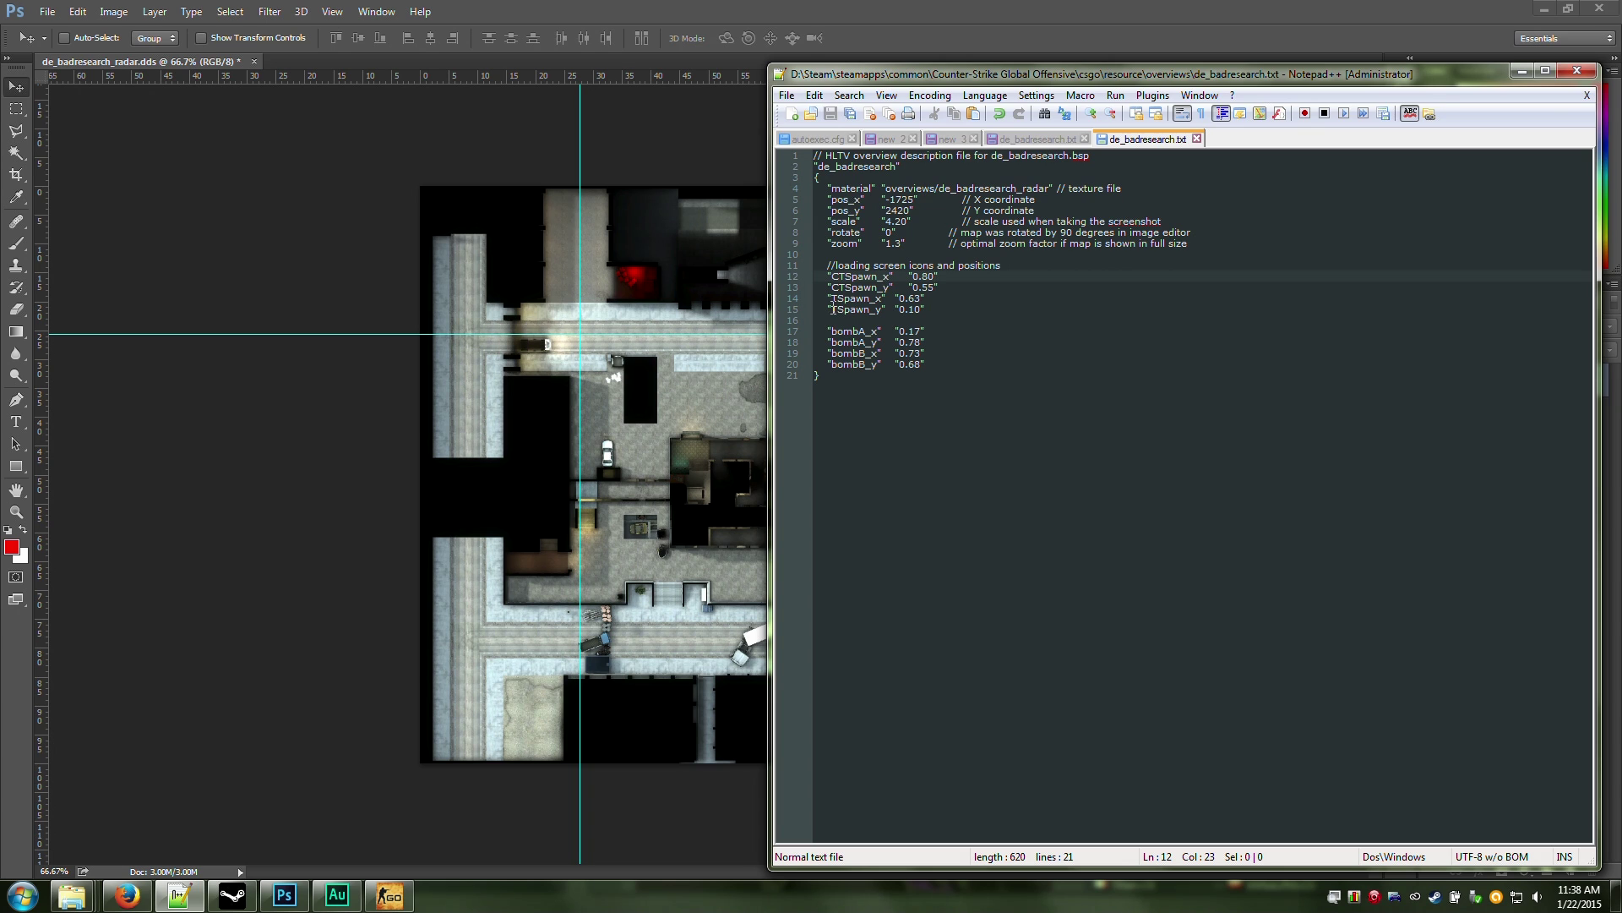
Check the vertical guide's position and change CTSpawn_x to 0.27
left_click(862, 38)
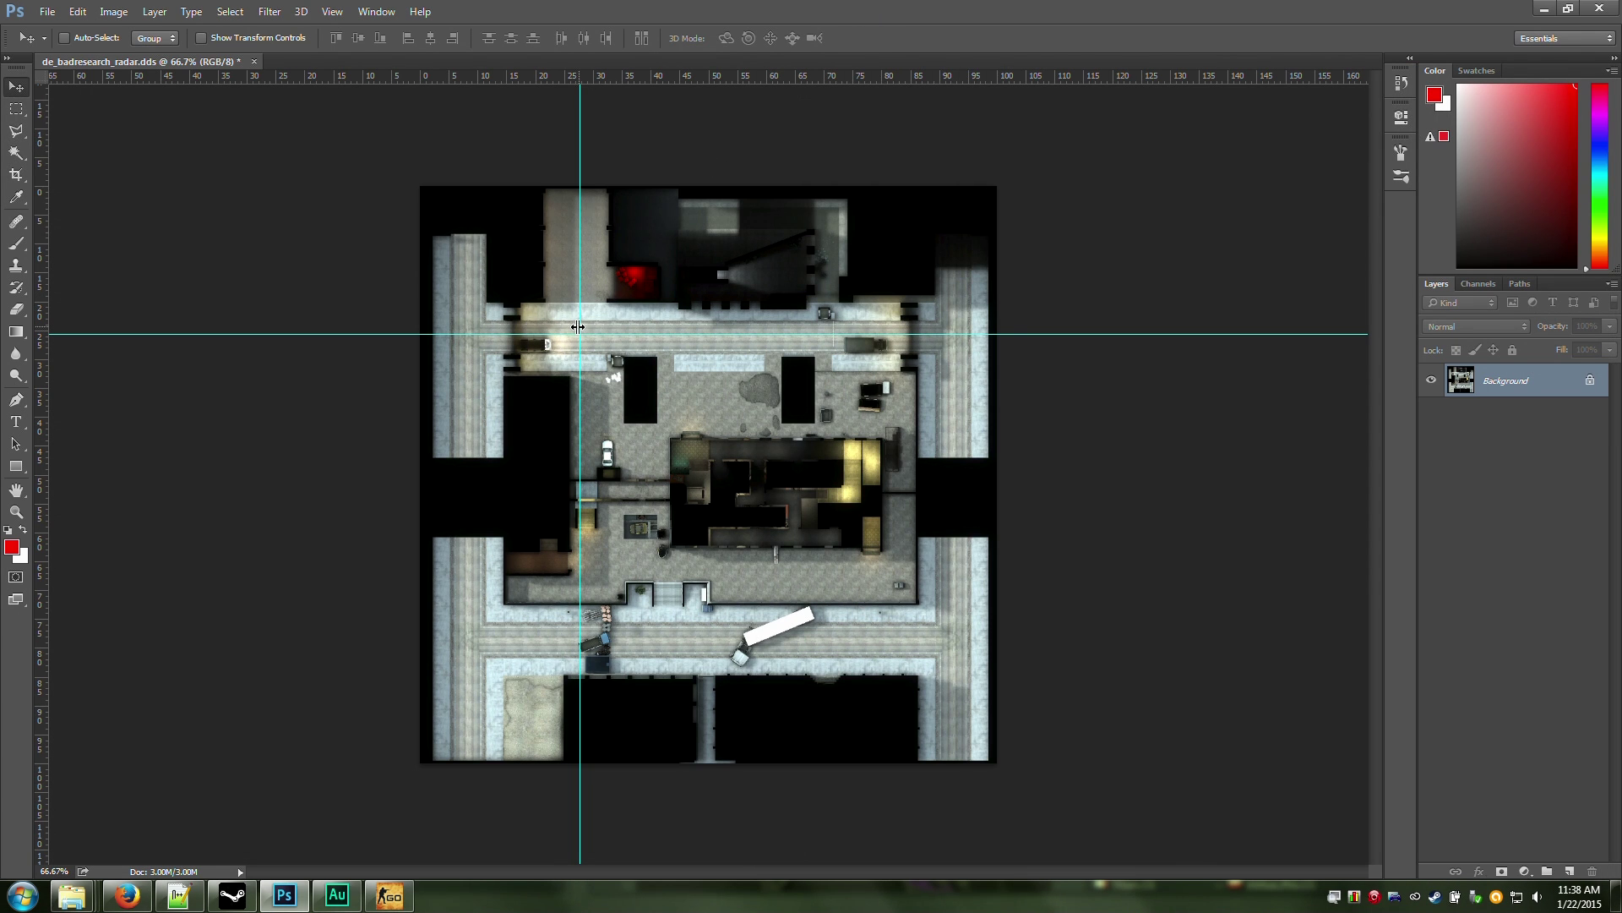
left_click_drag(577, 328, 578, 328)
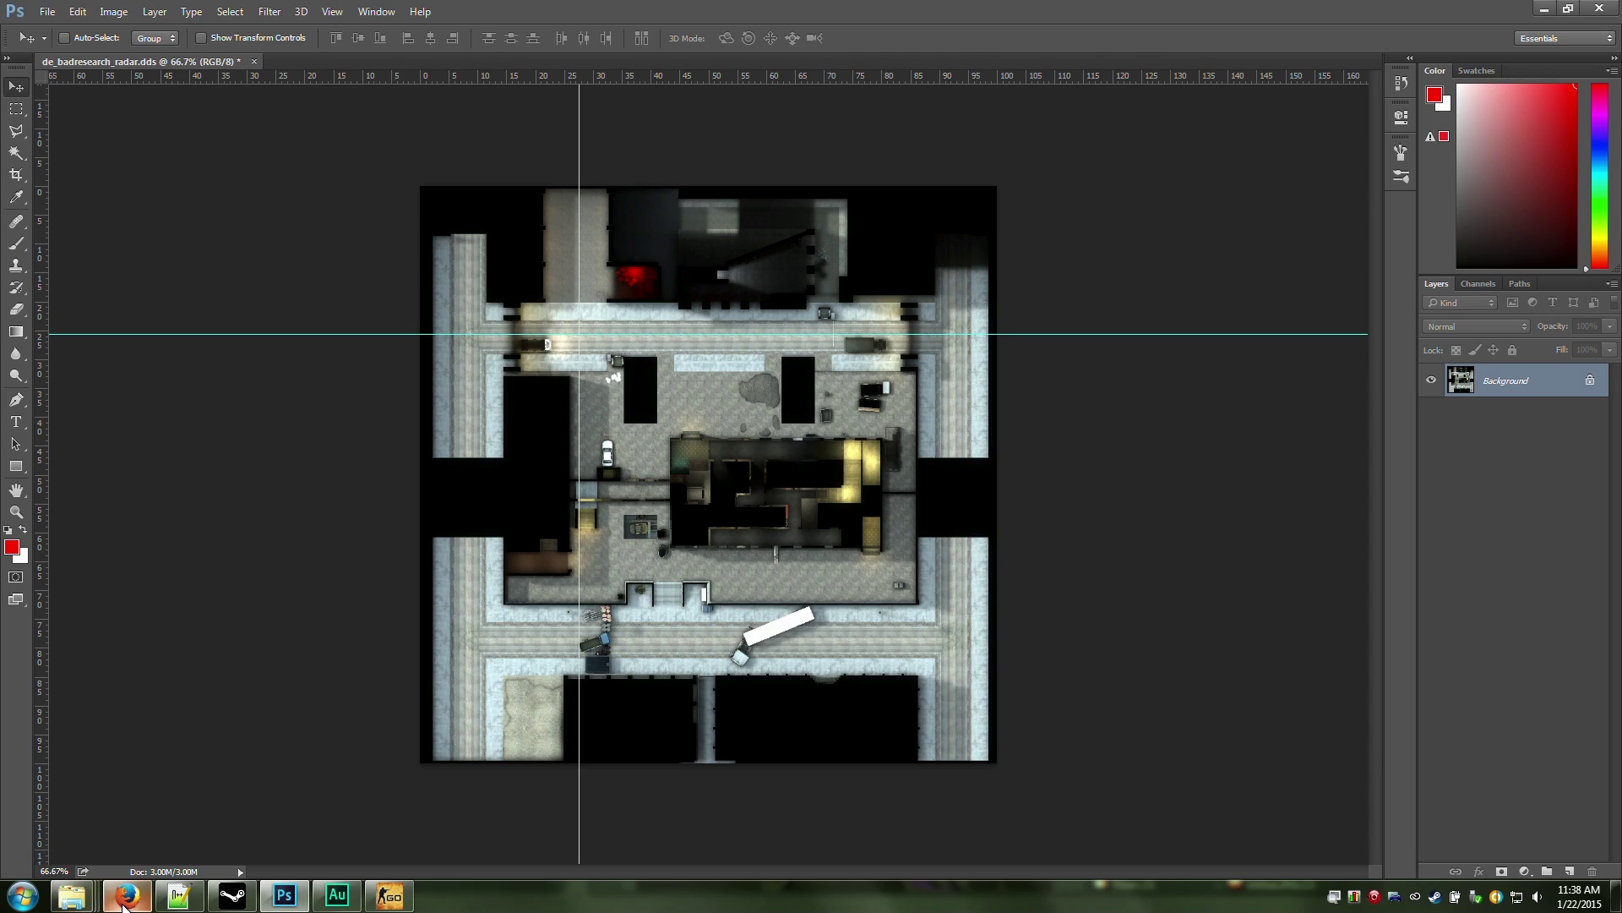
left_click(178, 897)
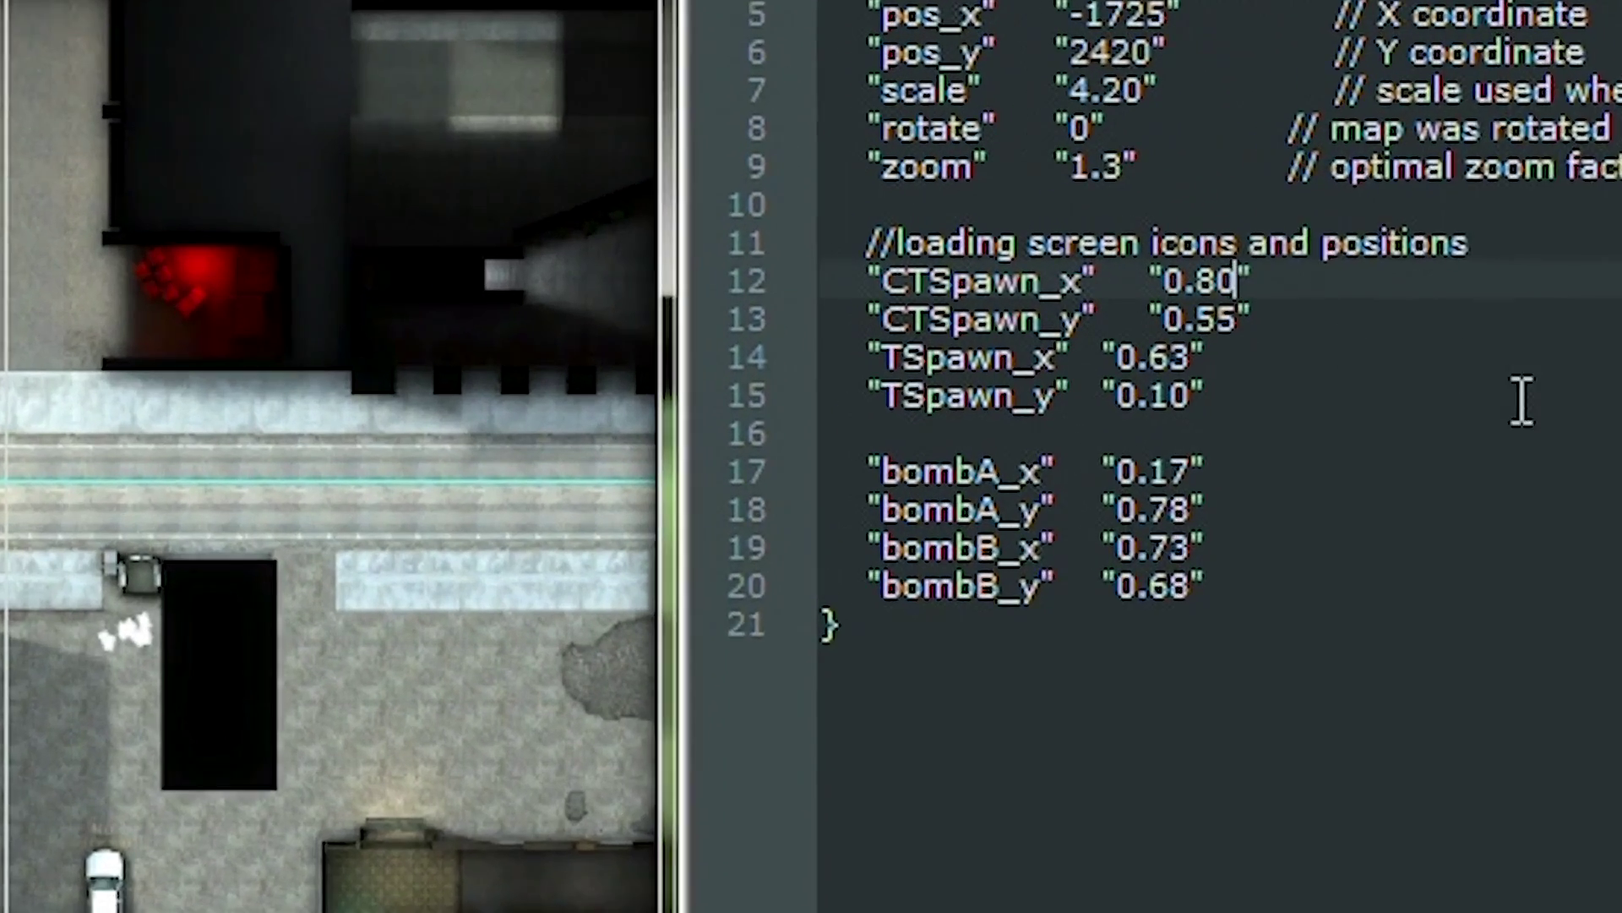
key("BackSpace")
key("BackSpace")
type("27")
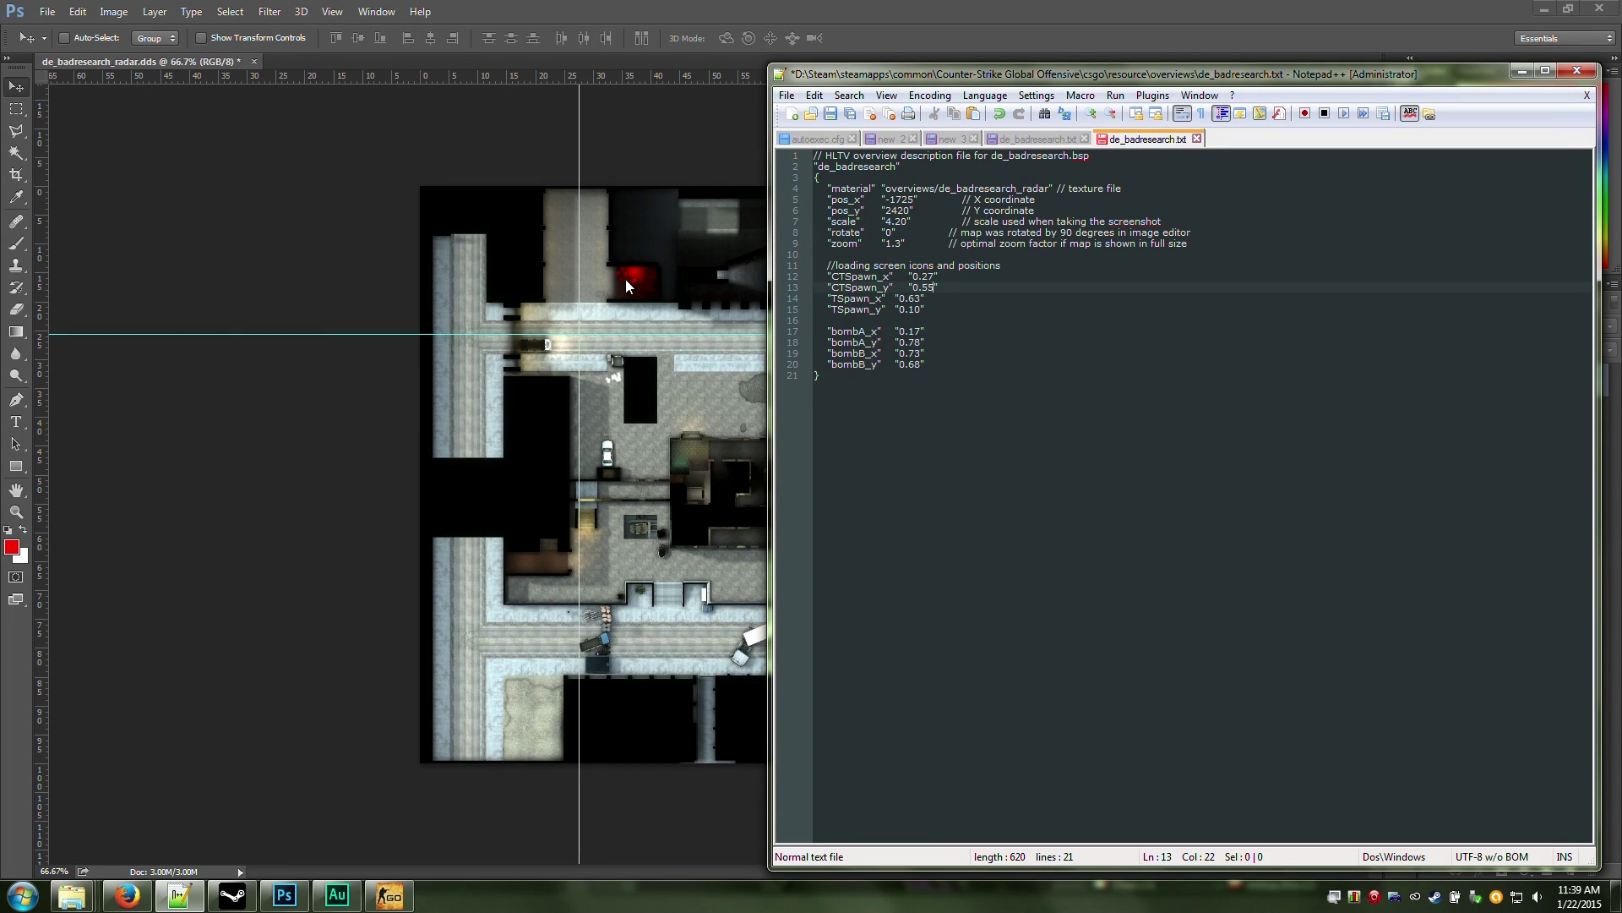
Read the horizontal guide's height, set CTSpawn_y to 0.26, and save the file
left_click(922, 37)
left_click_drag(561, 338, 566, 340)
left_click(178, 896)
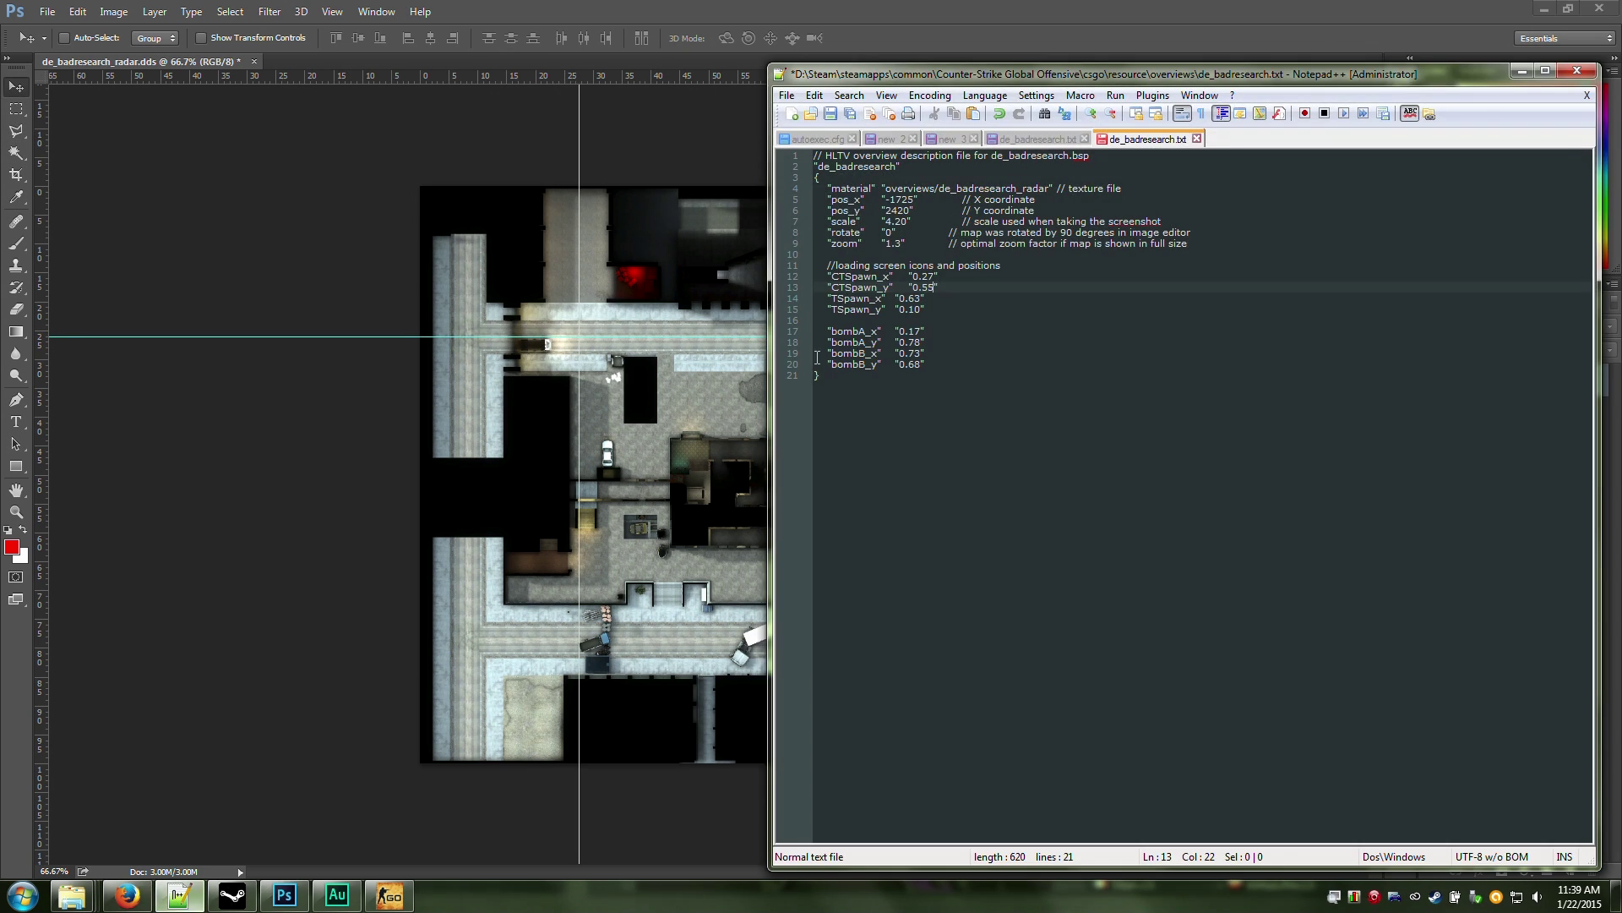
key("BackSpace")
key("BackSpace")
type("26")
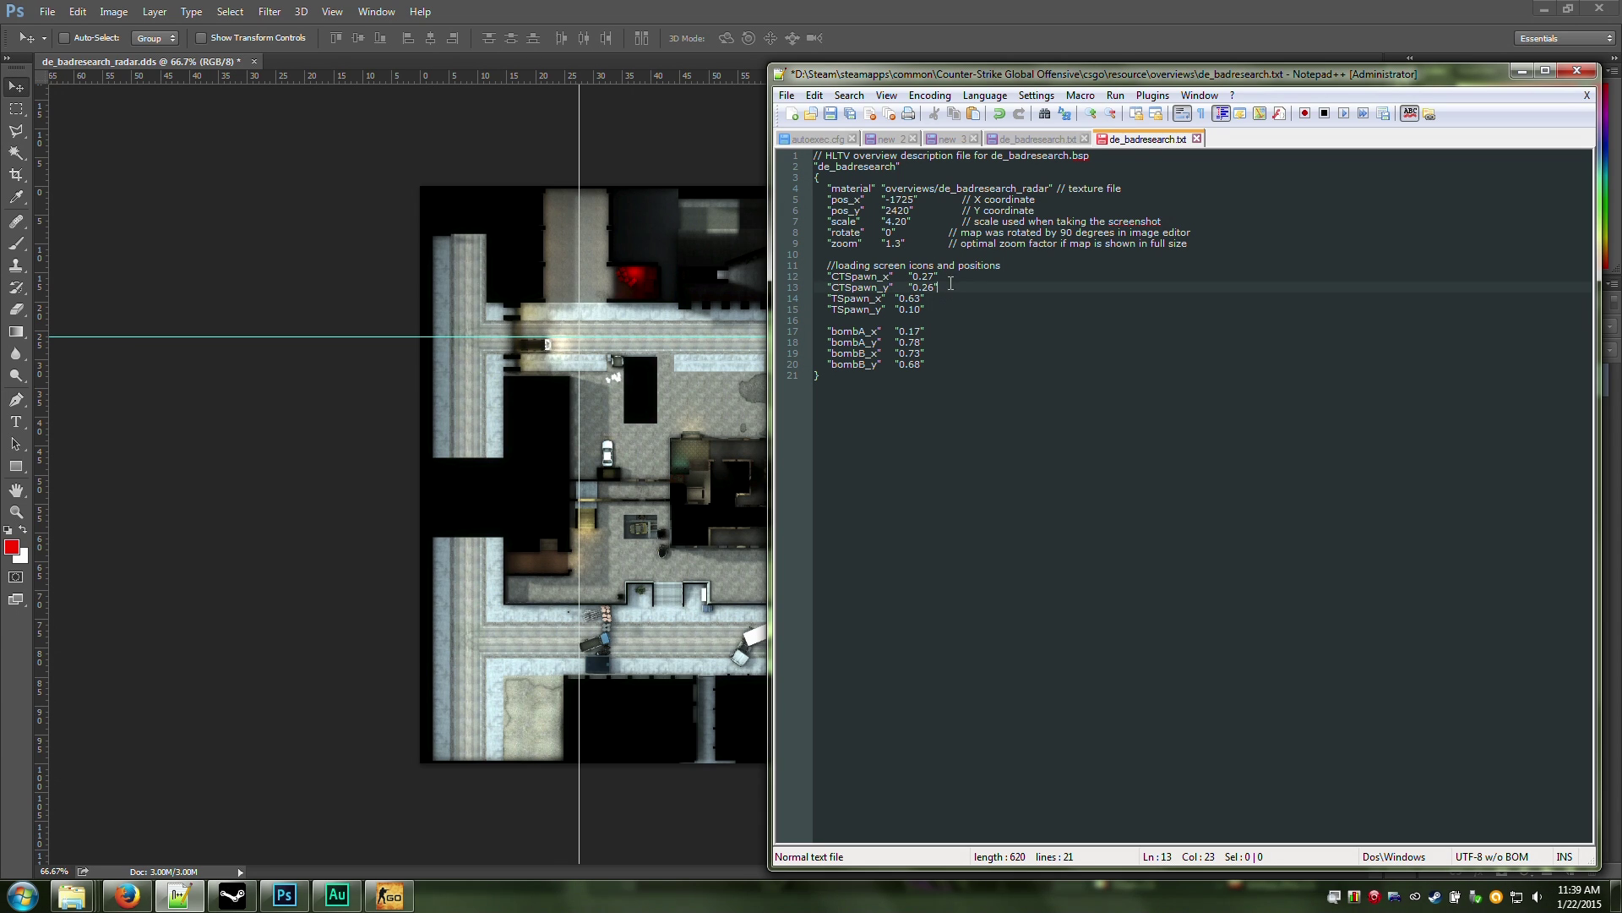
left_click(830, 115)
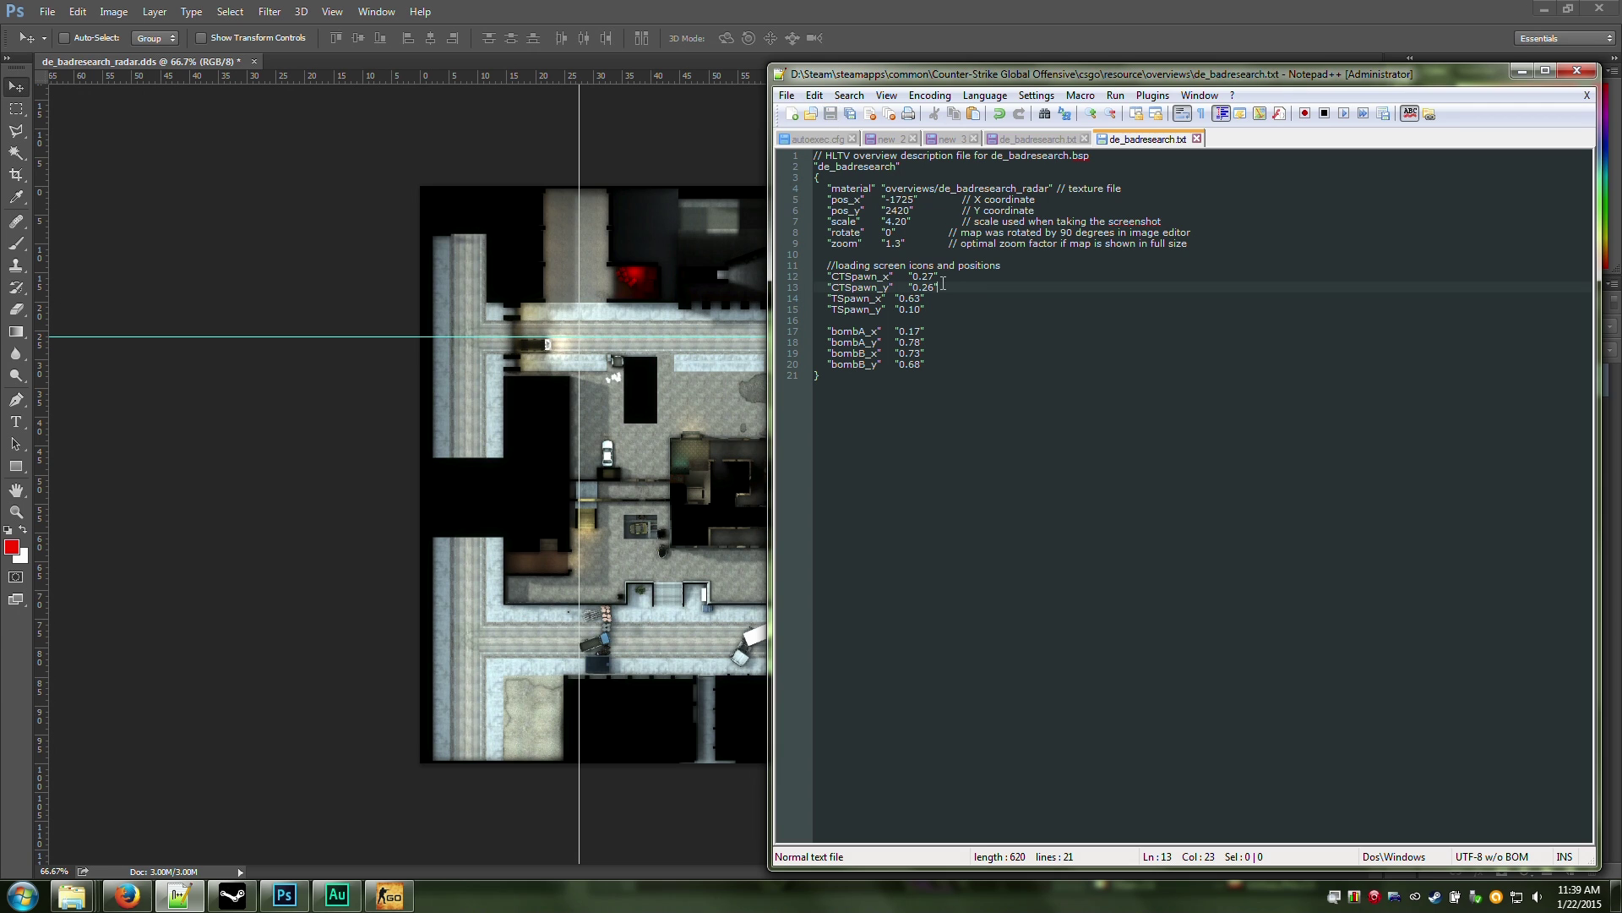
left_click(961, 54)
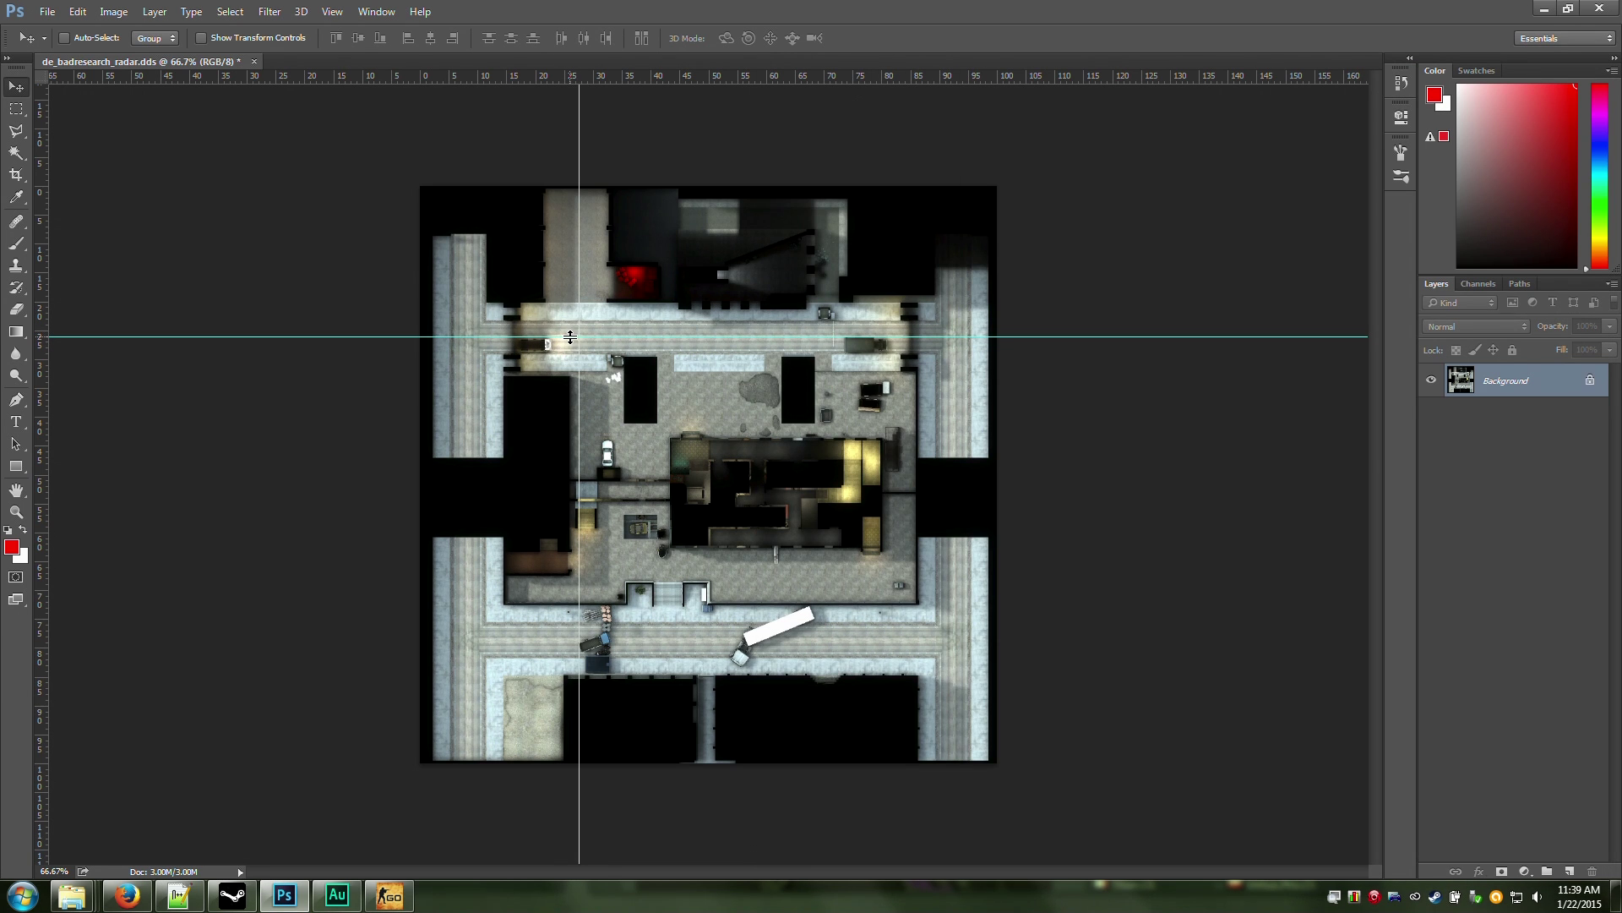
Pull a horizontal guide from the top ruler to about Y 23.3%
left_click_drag(576, 77, 537, 329)
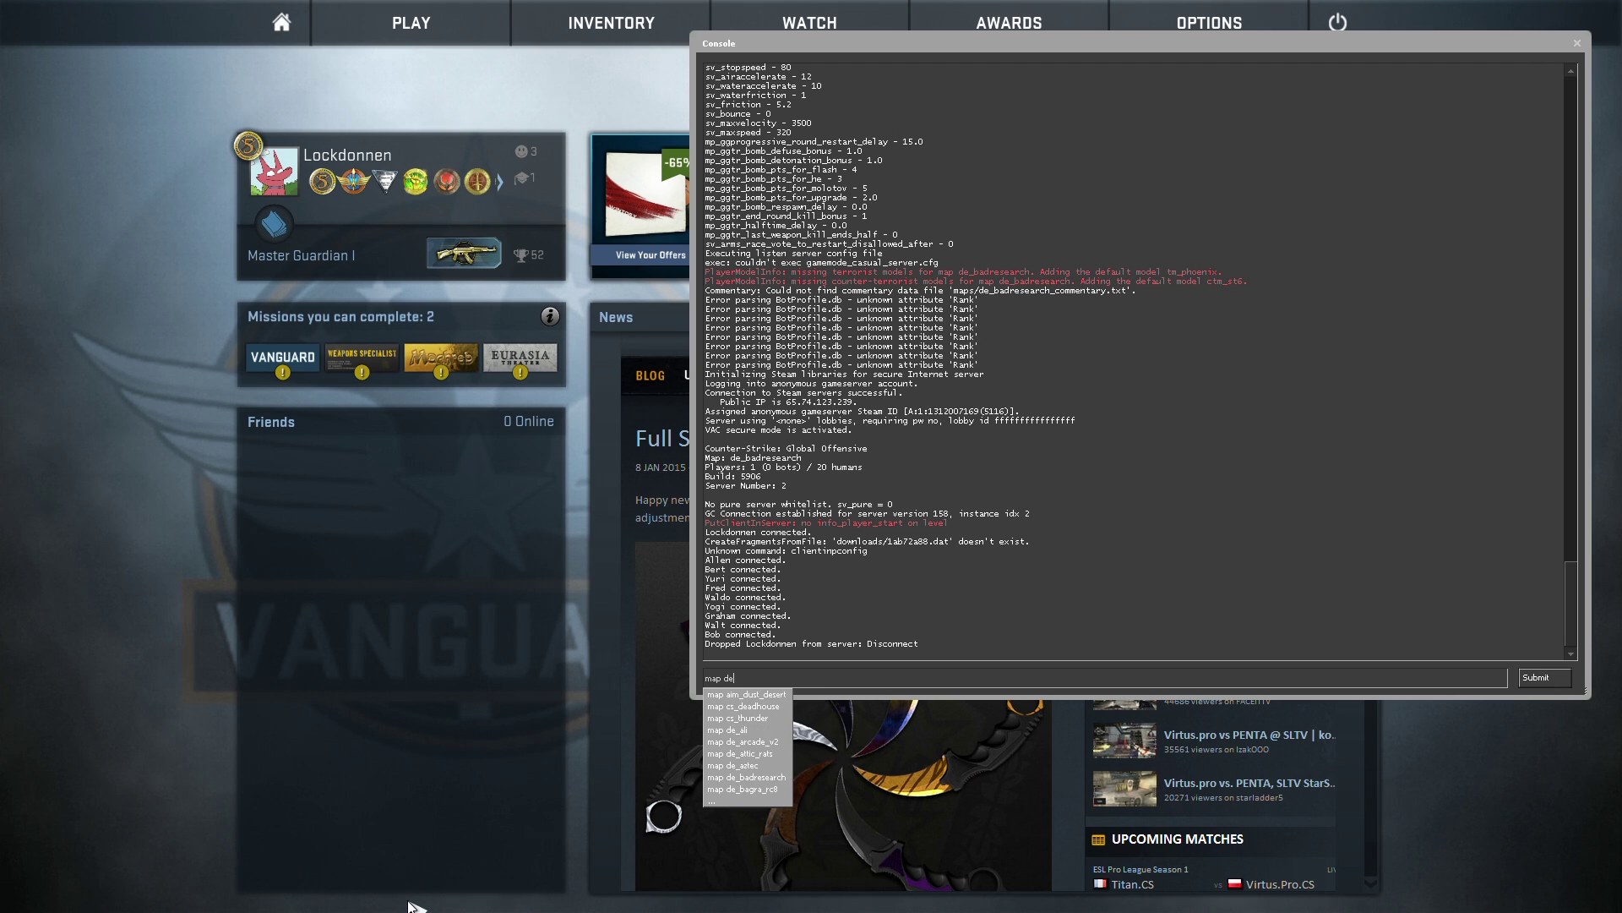
type("badresearch")
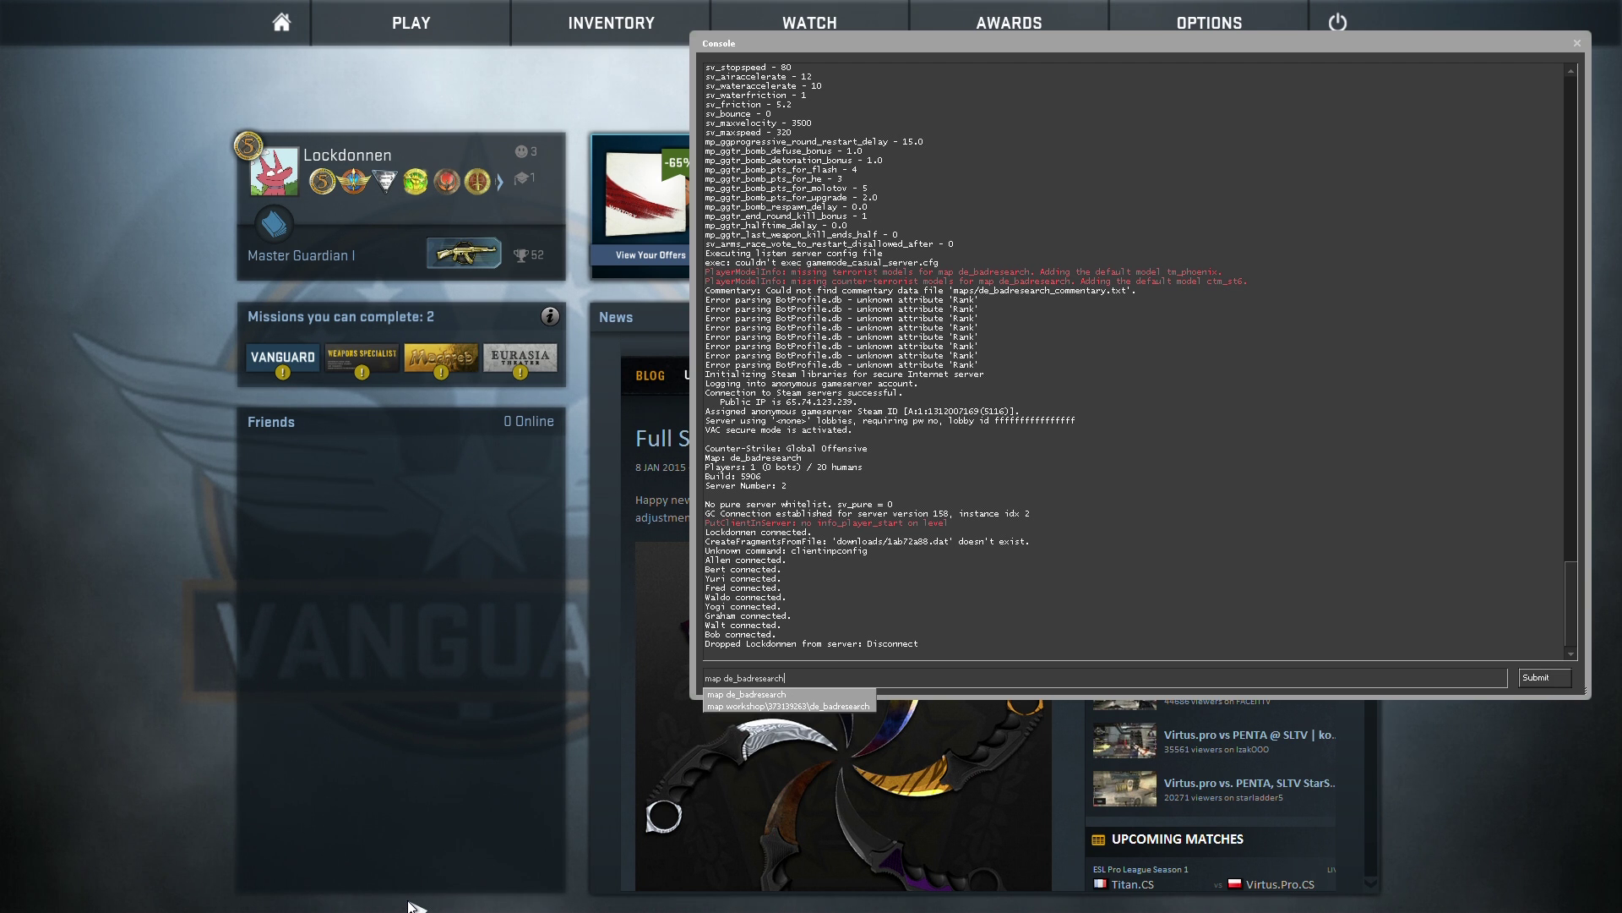
Reload de_badresearch as a Counter-Terrorist, then remove the horizontal guide in Photoshop
key("Return")
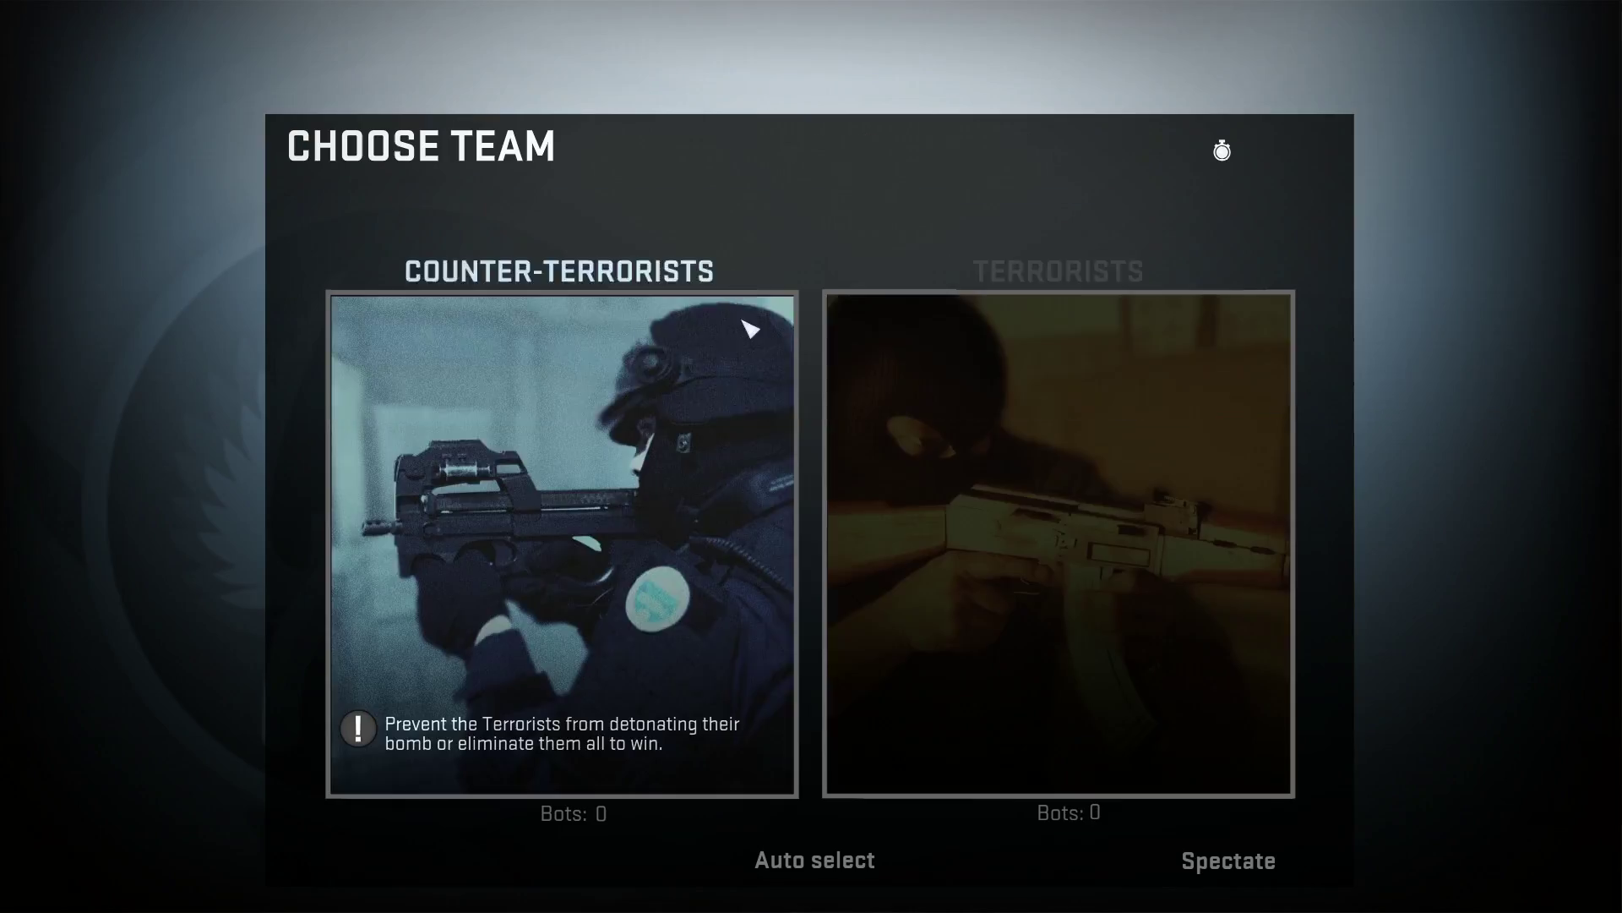
left_click(573, 576)
key("grave")
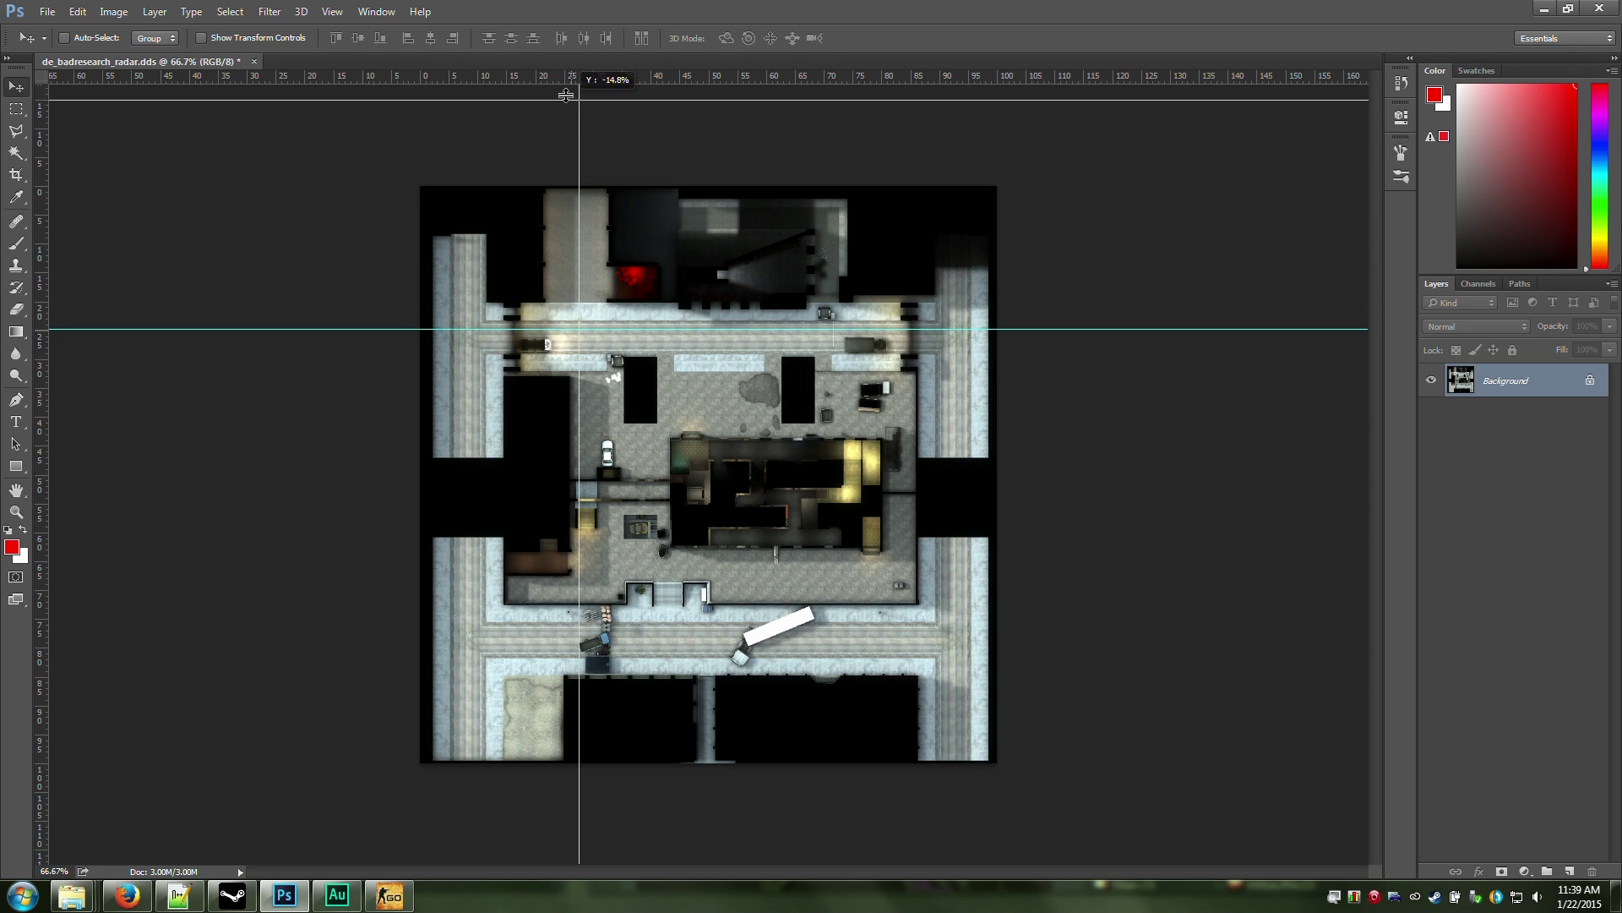
left_click_drag(571, 330, 580, 75)
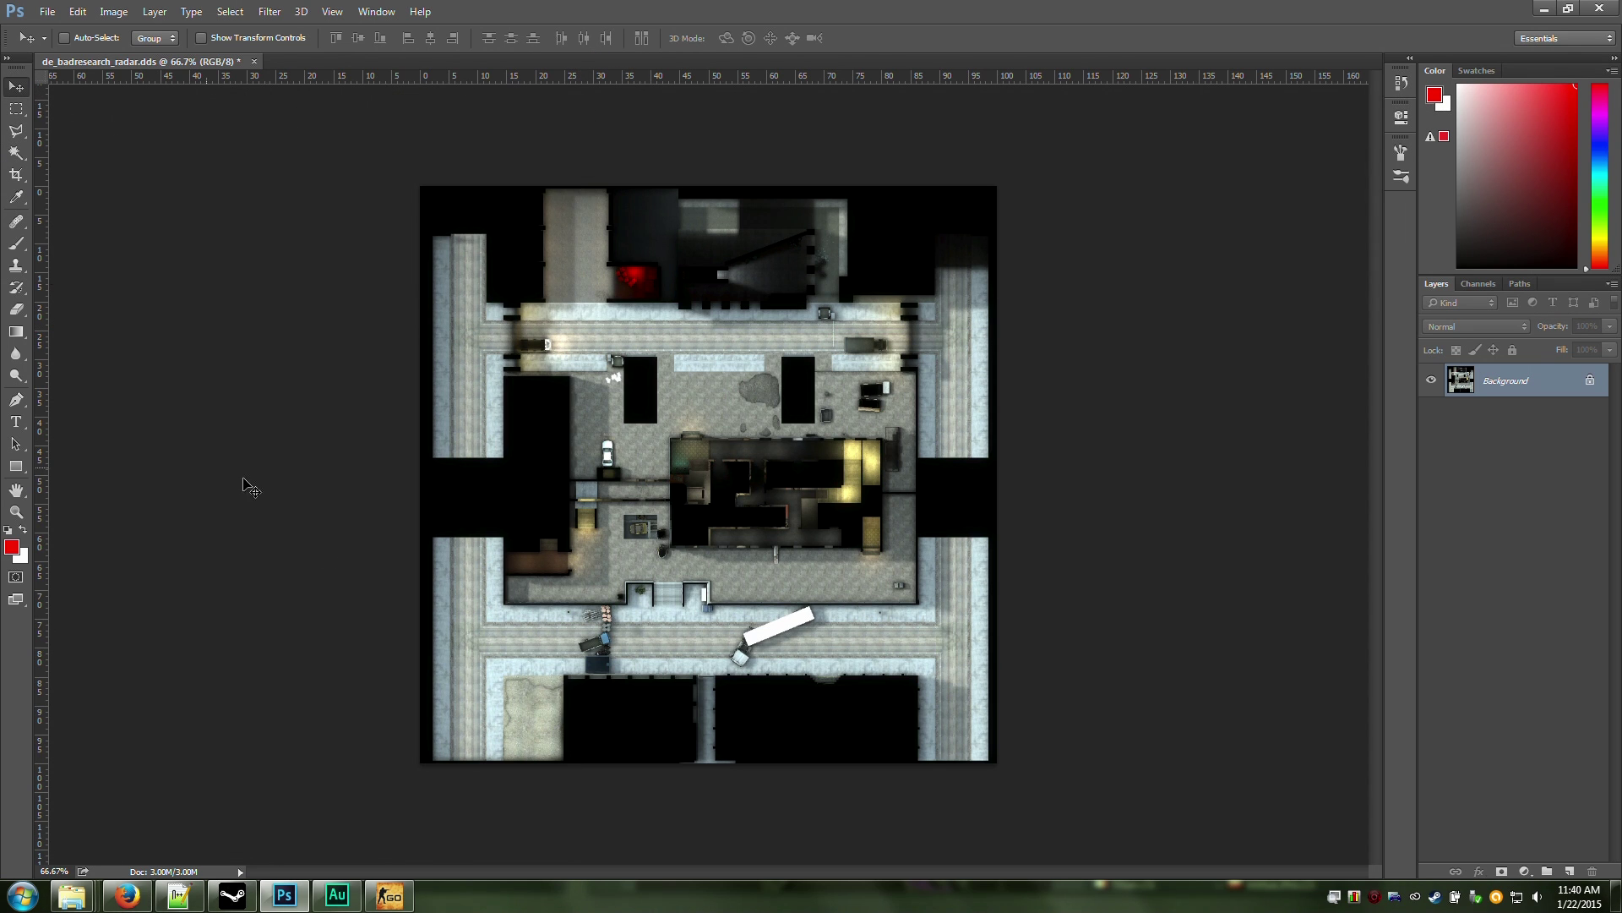
Enter TSpawn 0.43/0.78 and both bomb sites at 0.52 in de_badresearch.txt
left_click(178, 896)
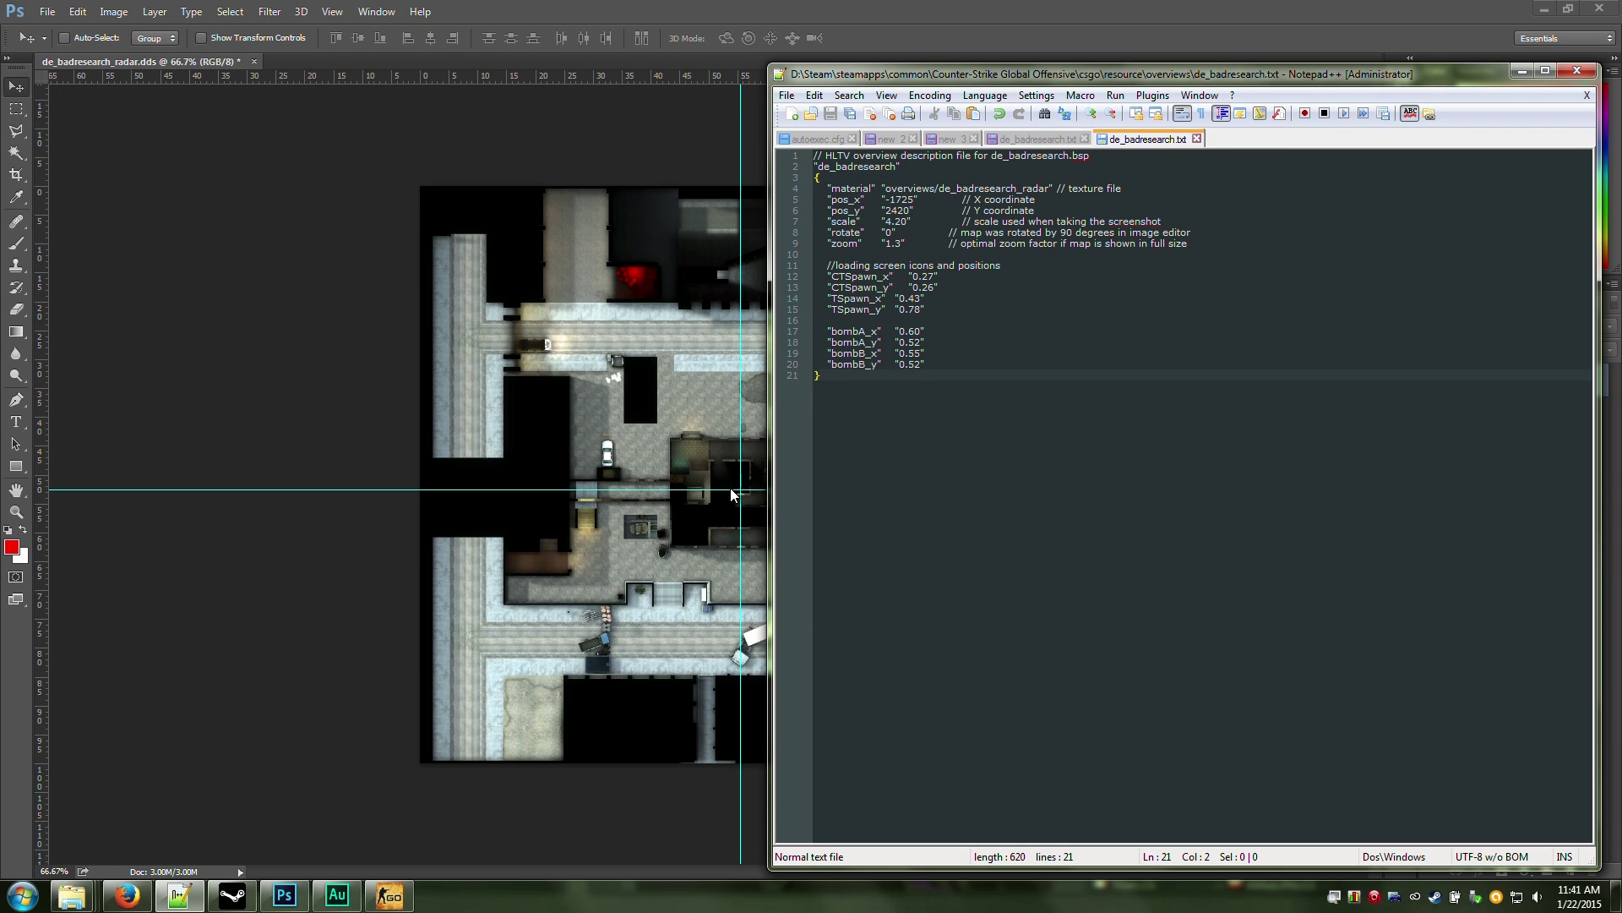
left_click(922, 21)
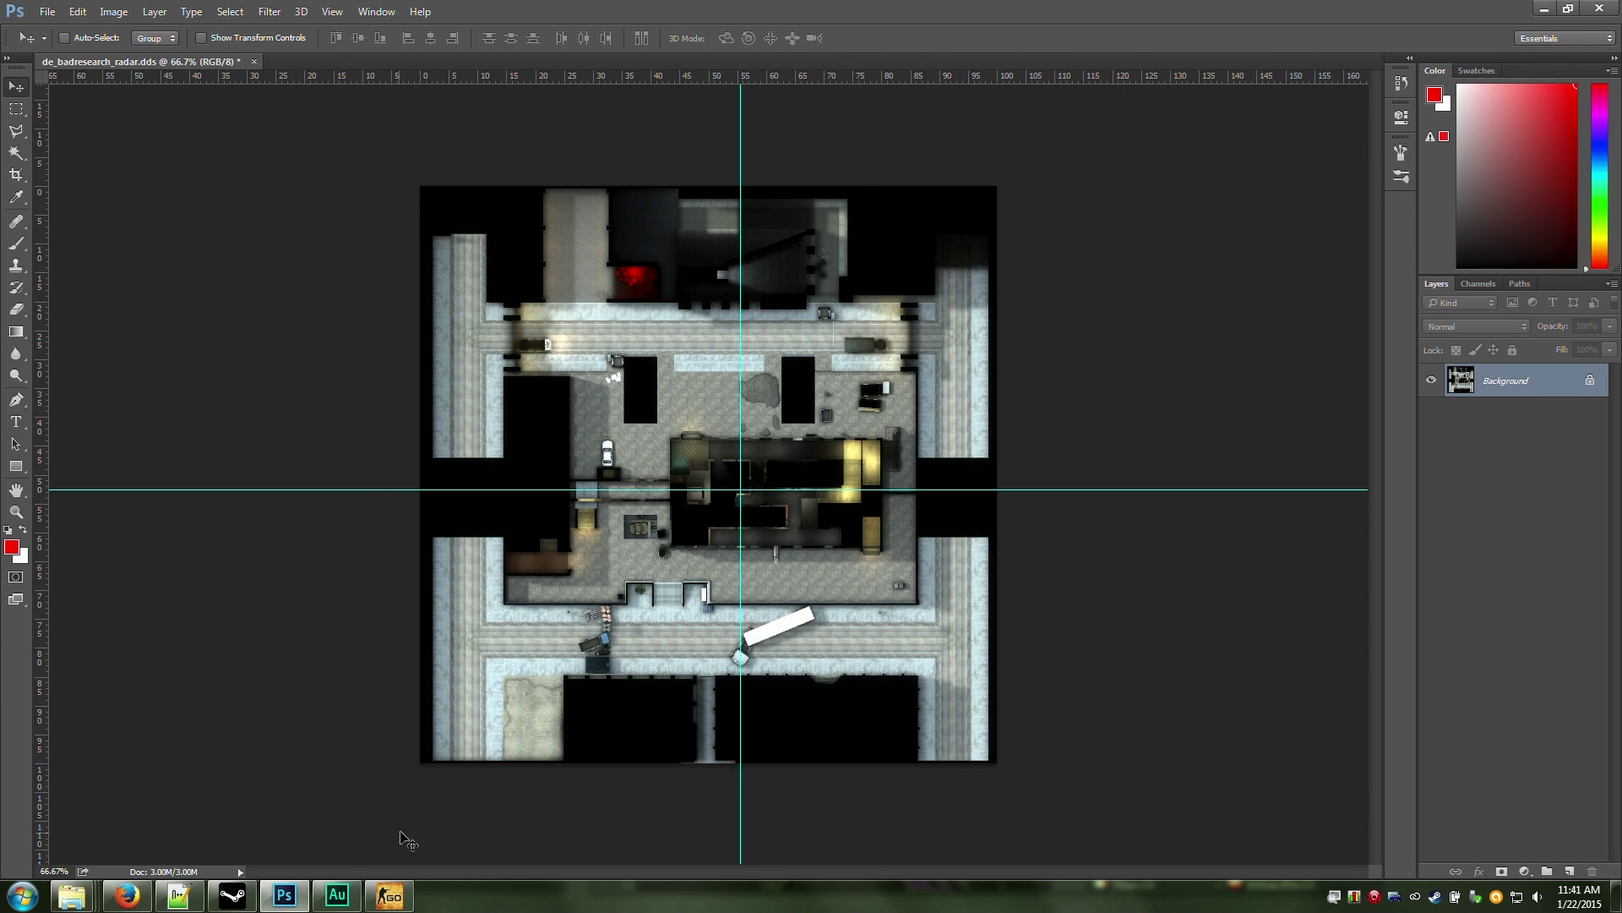
Reload de_badresearch from the console, join the Counter-Terrorists and switch to the knife
left_click(390, 896)
key("grave")
type("map ")
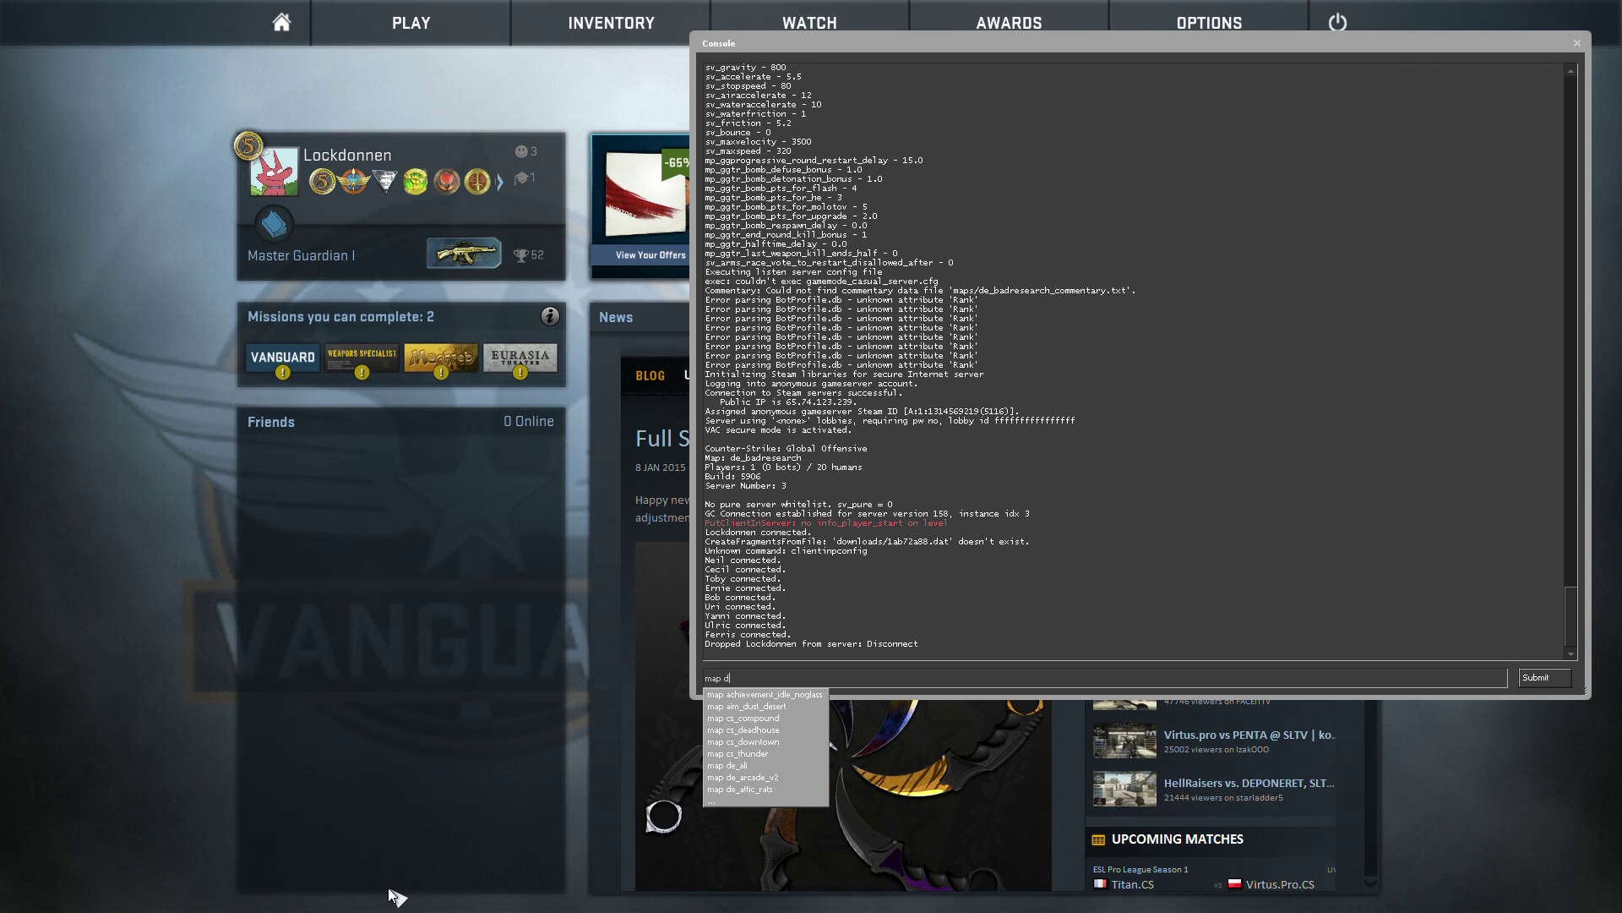
type("de_badresearch")
key("Return")
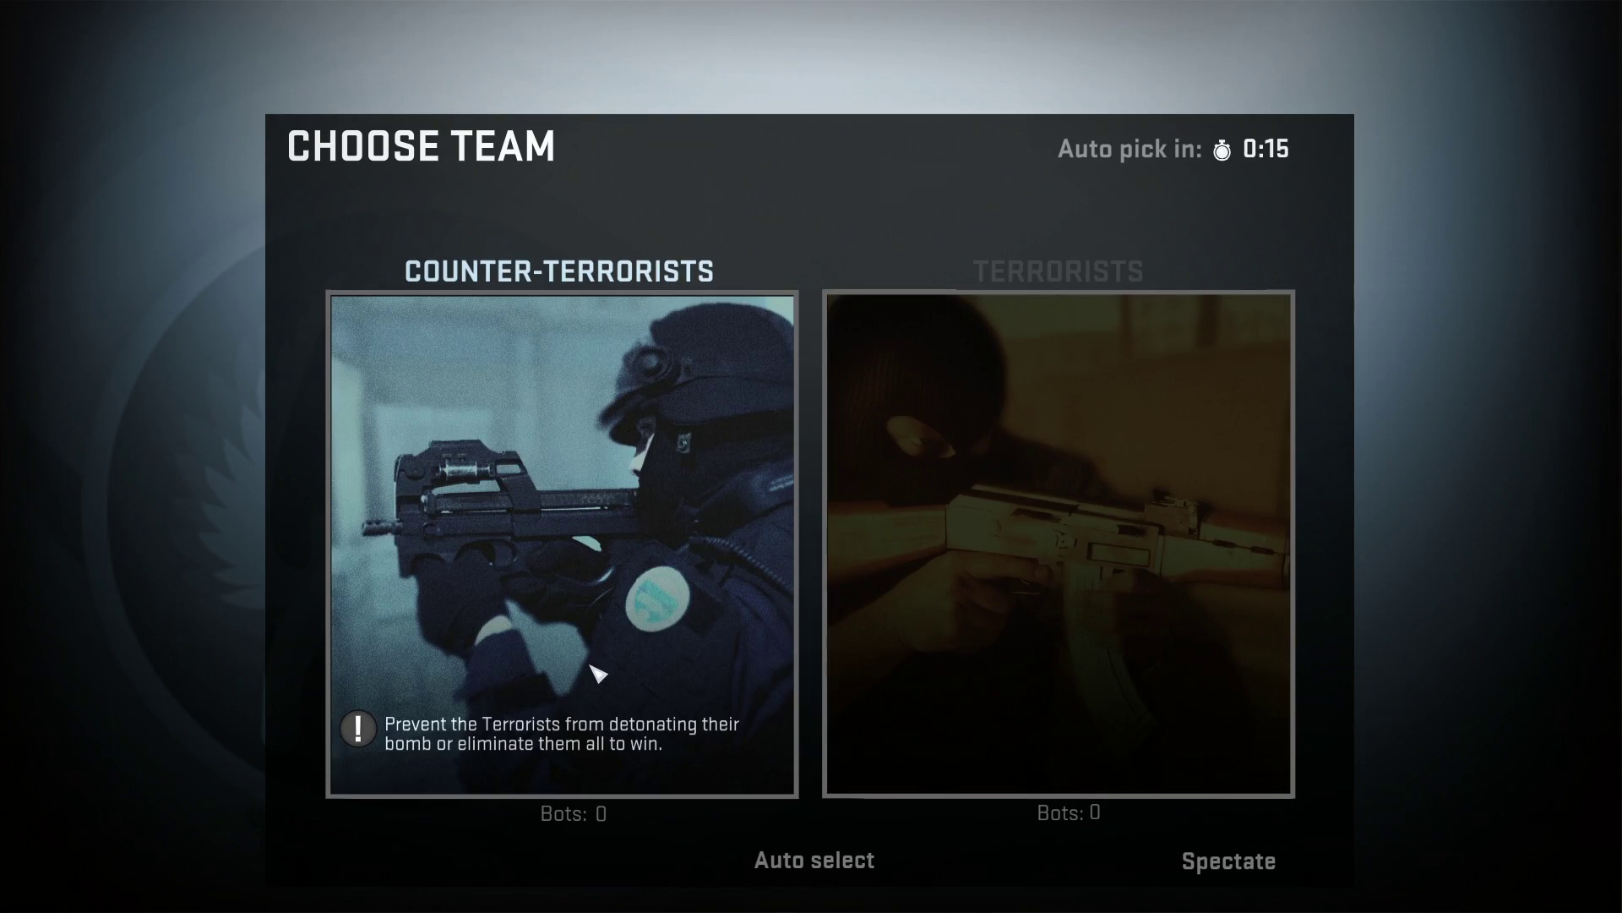
left_click(596, 672)
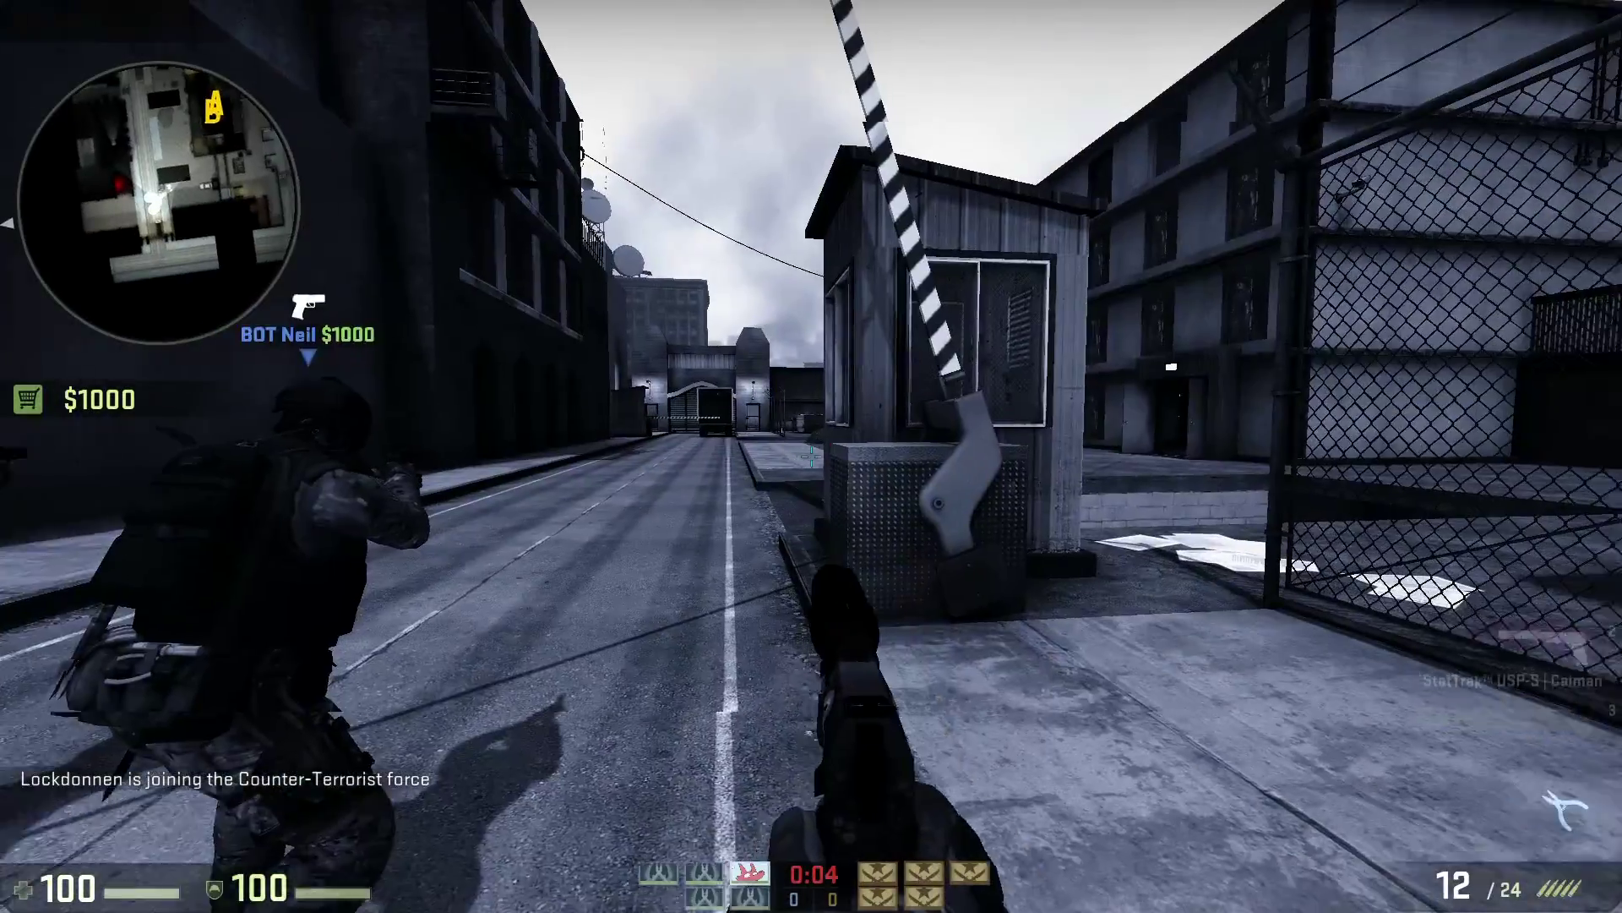
key("3")
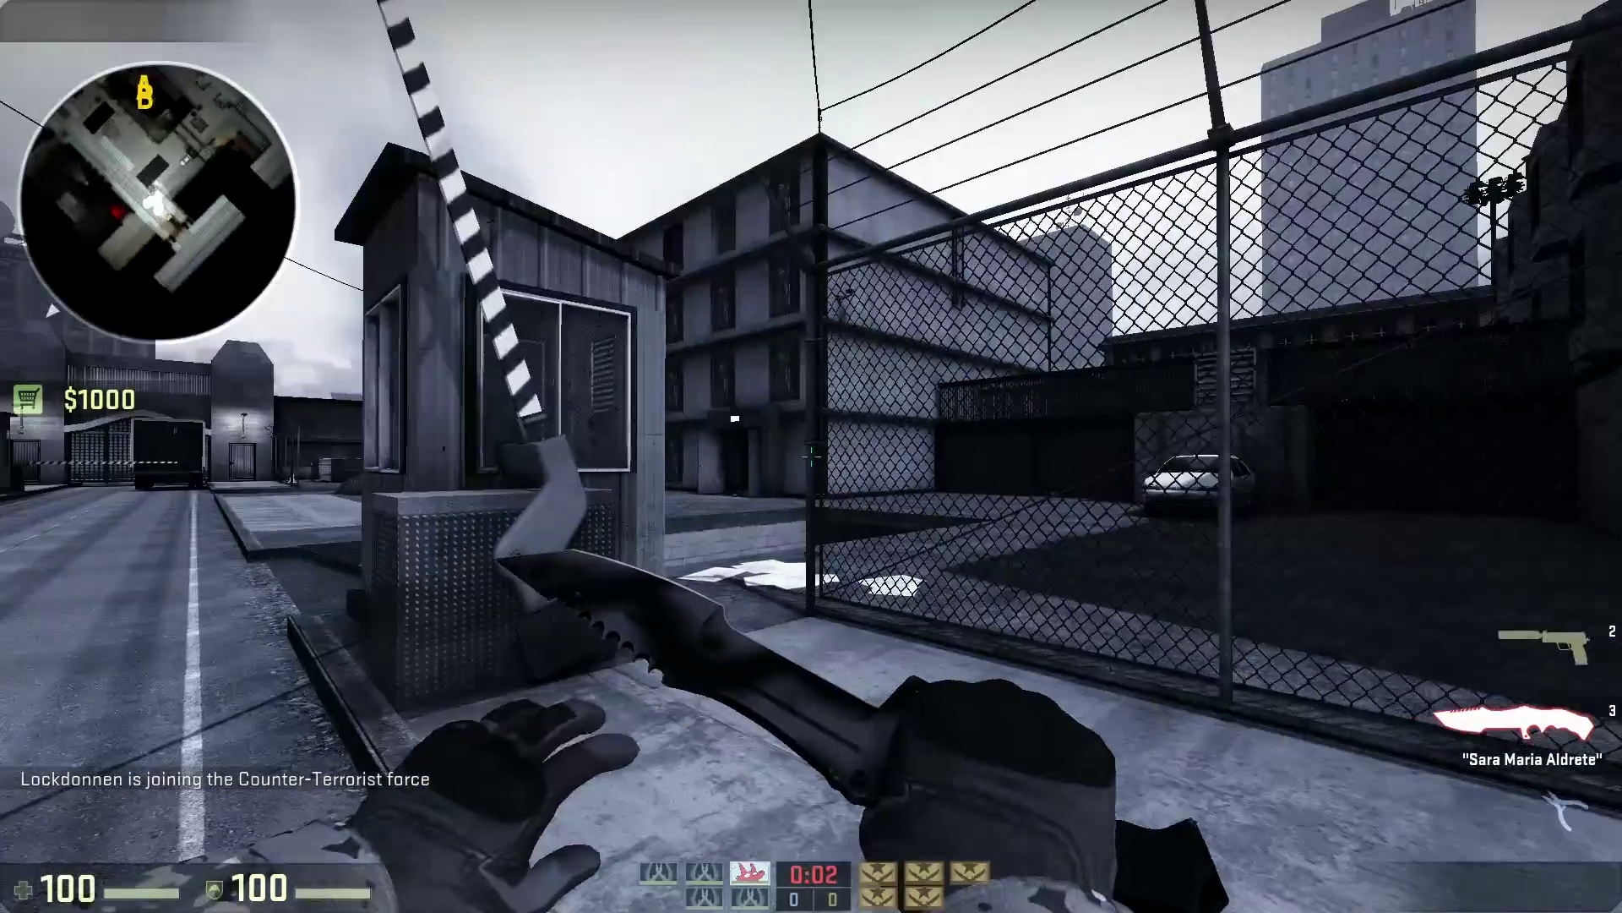